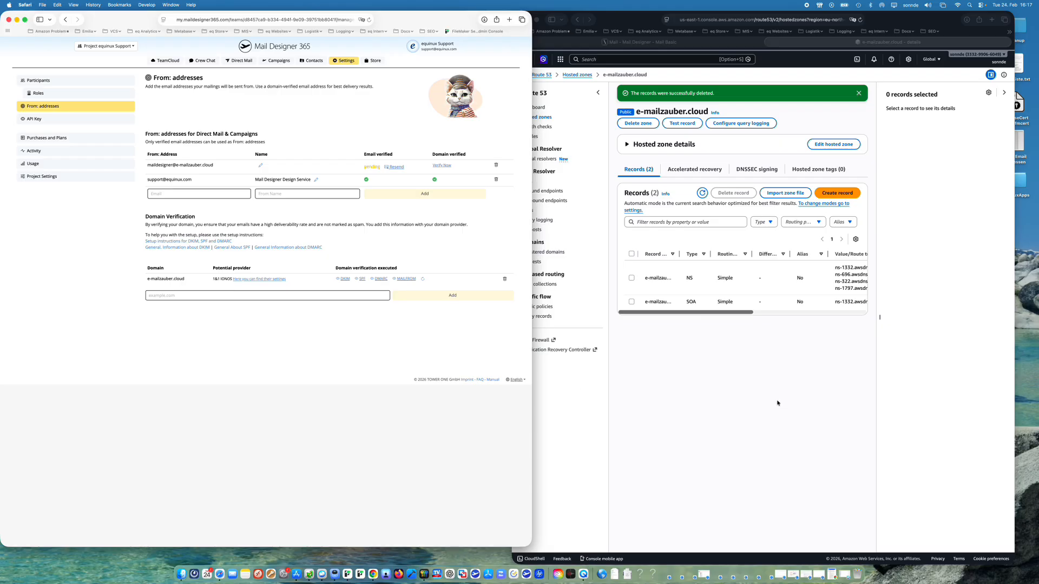
# - Open the DKIM setup details for the domain e-mailzauber.cloud in Mail Designer 365
pyautogui.click(753, 375)
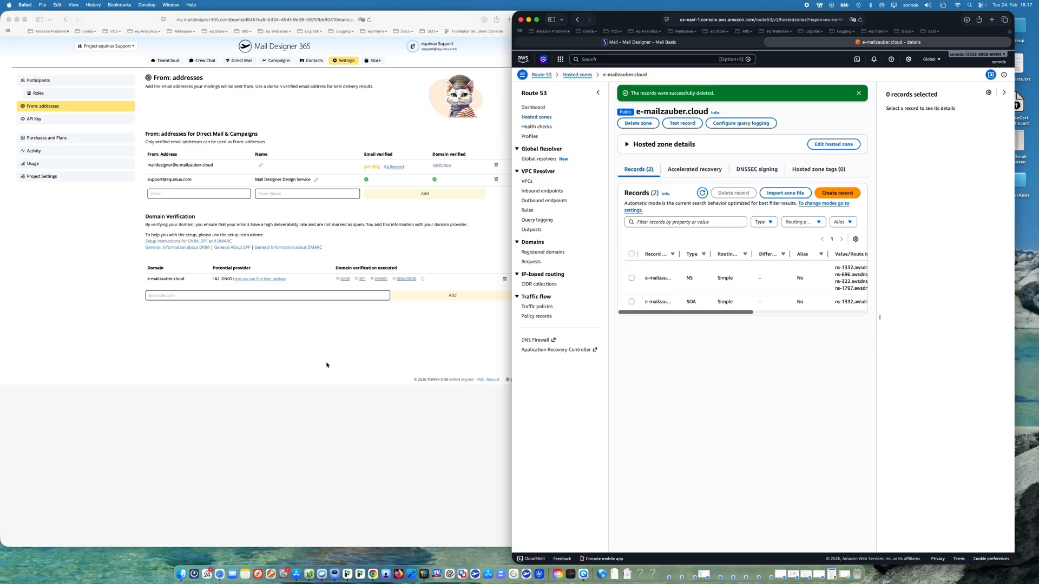
pyautogui.click(351, 337)
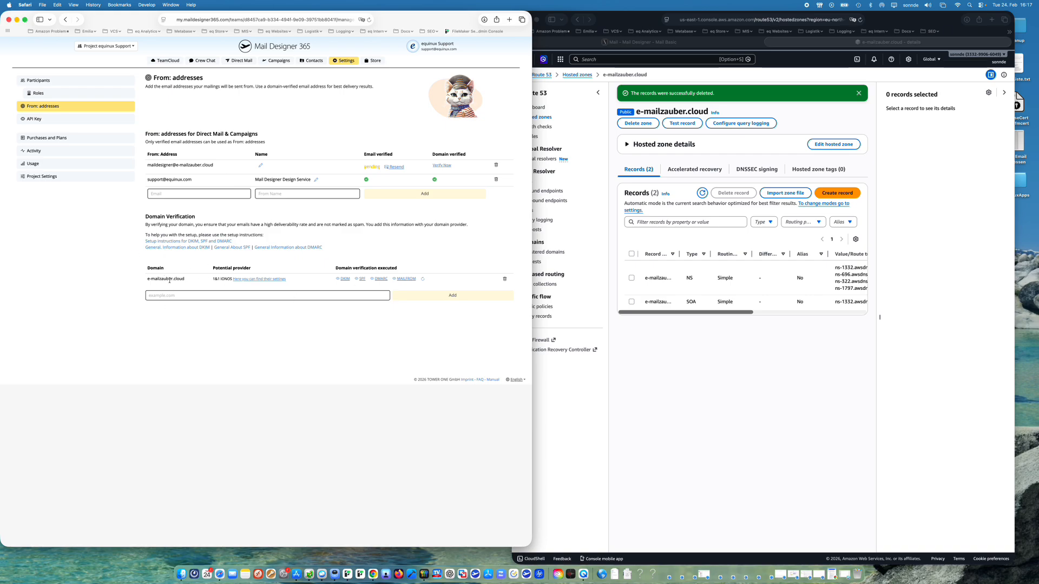
pyautogui.click(345, 279)
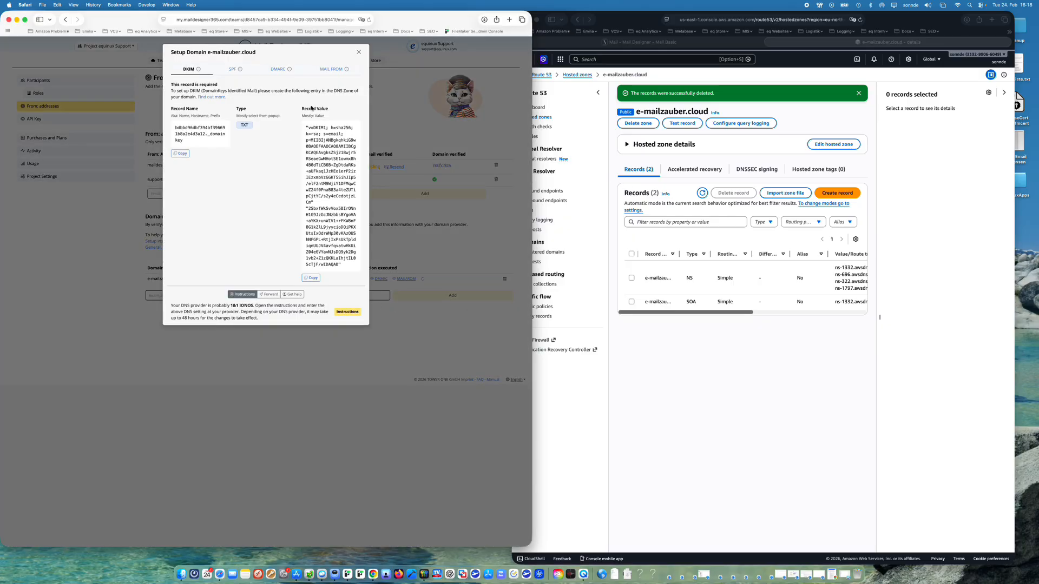
# - Start a new record in the Route 53 hosted zone e-mailzauber.cloud and name it with the DKIM record name copied from Mail Designer 365
pyautogui.click(712, 357)
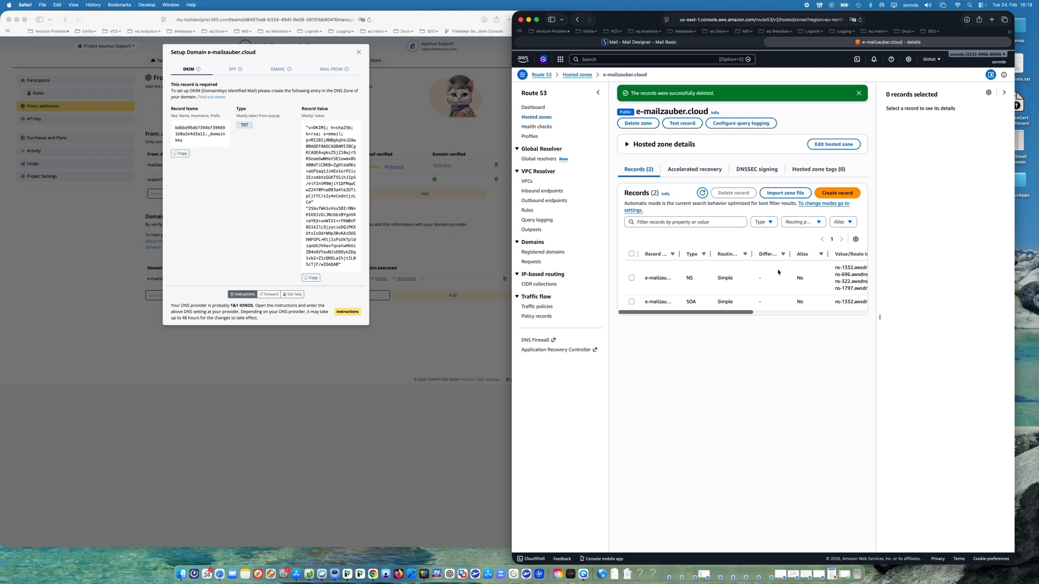
pyautogui.click(834, 195)
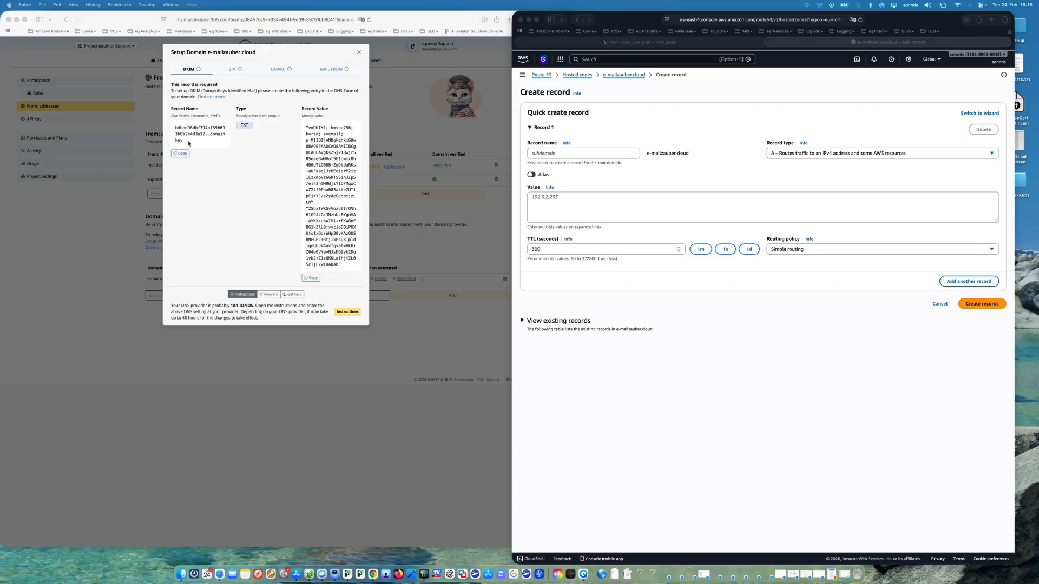
pyautogui.click(180, 154)
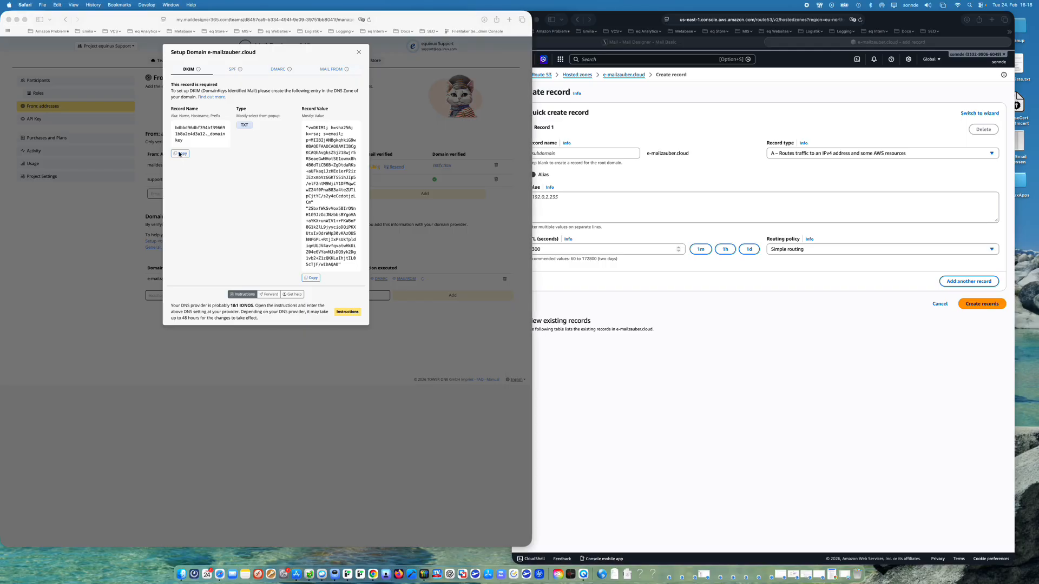
pyautogui.click(179, 155)
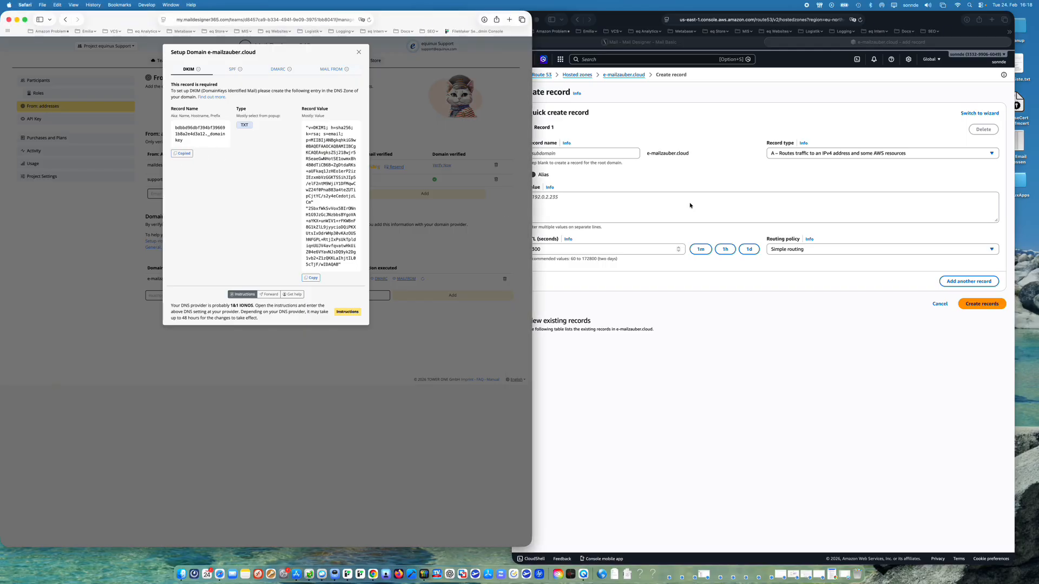
pyautogui.click(611, 156)
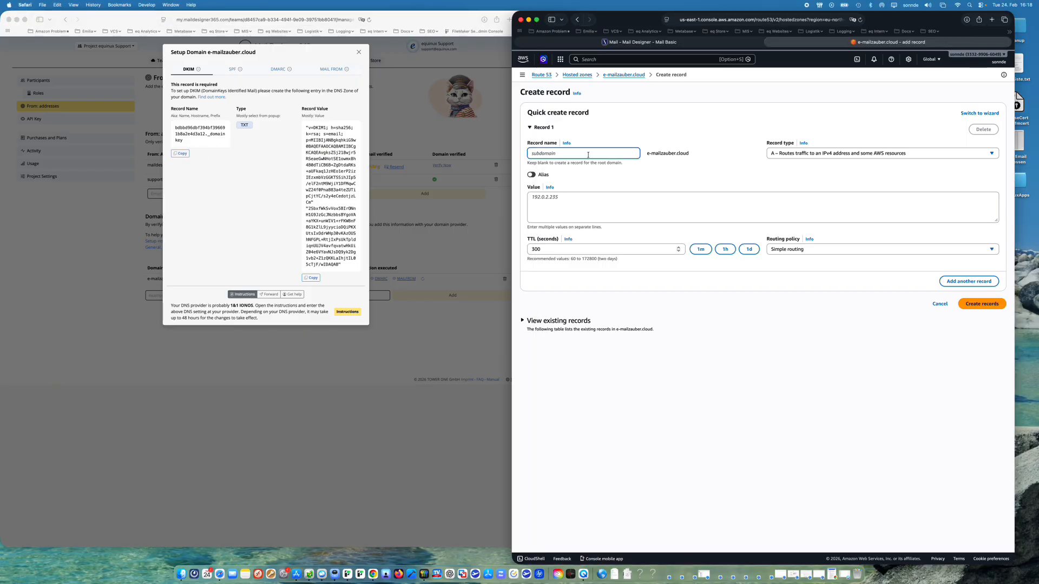
pyautogui.press('super+v')
pyautogui.click(667, 186)
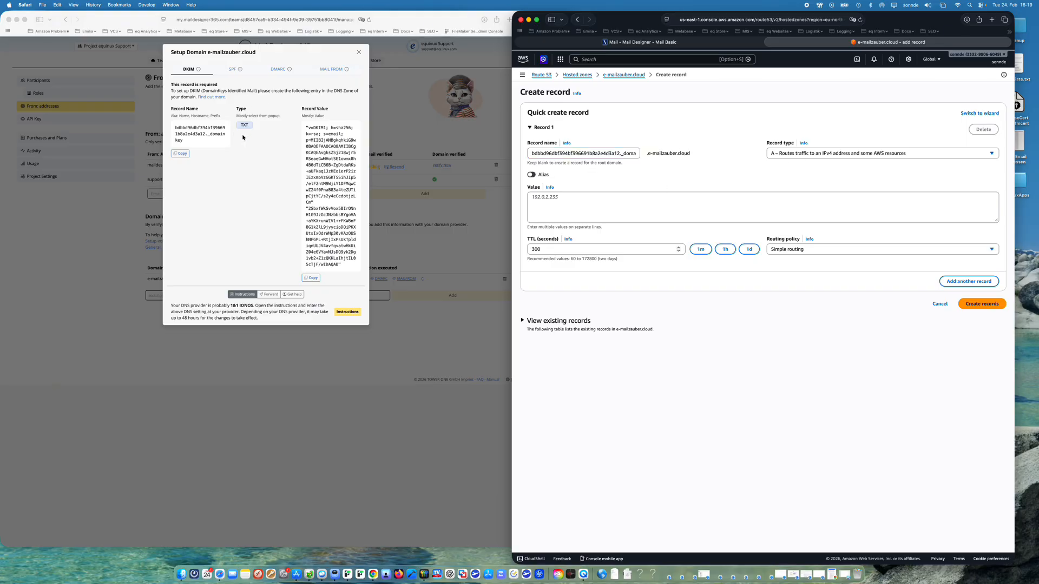
# - Create the DKIM record as type TXT with the record value copied from Mail Designer 365
pyautogui.click(820, 155)
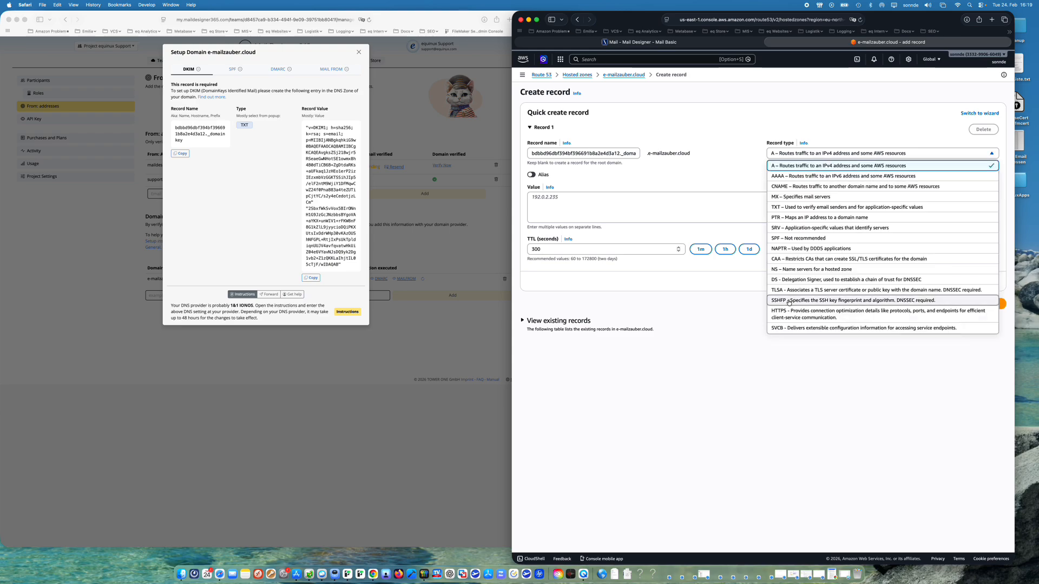
pyautogui.click(803, 207)
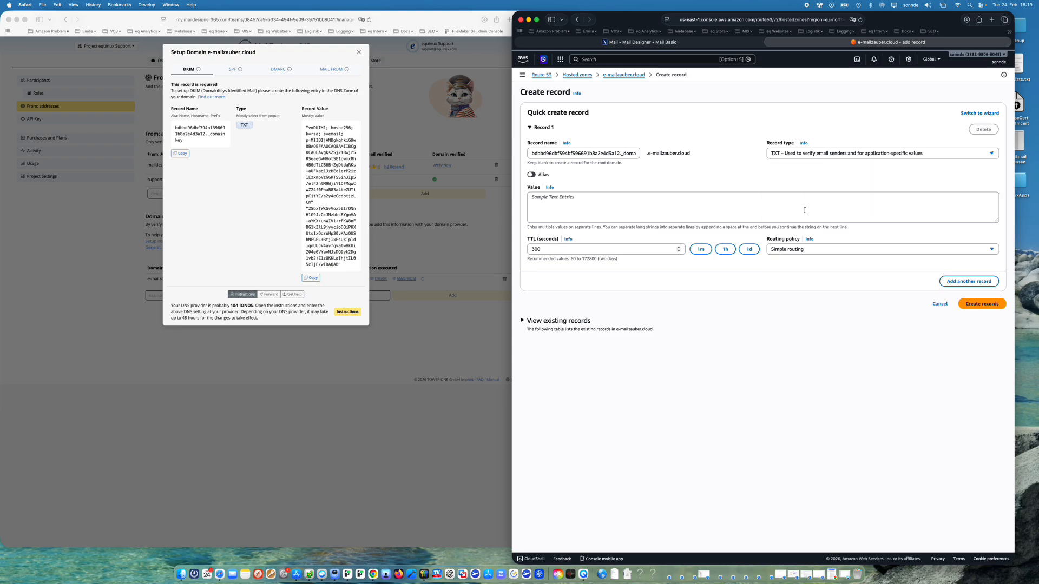
pyautogui.click(311, 278)
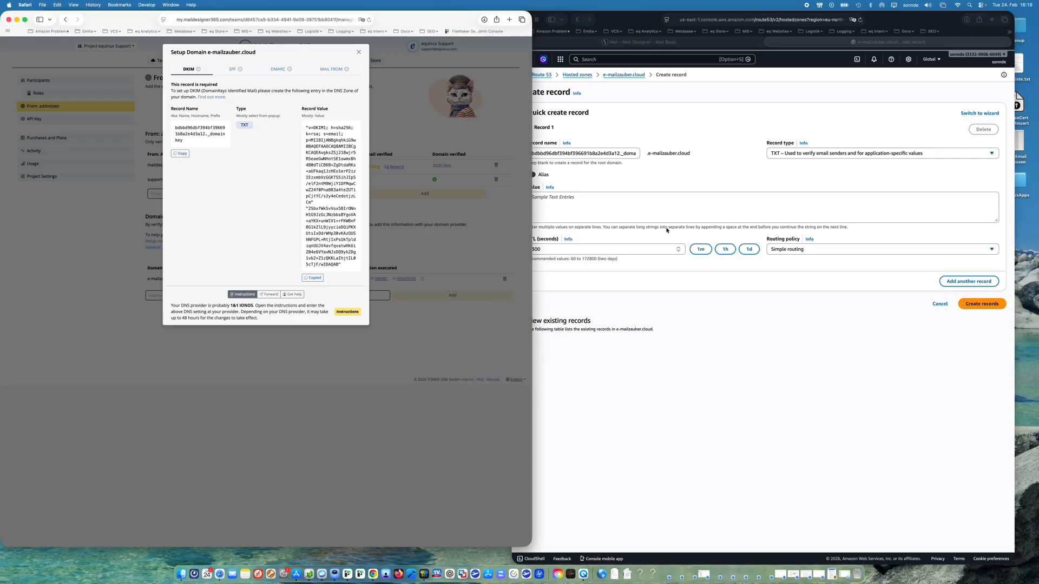
pyautogui.click(595, 215)
pyautogui.press('super+v')
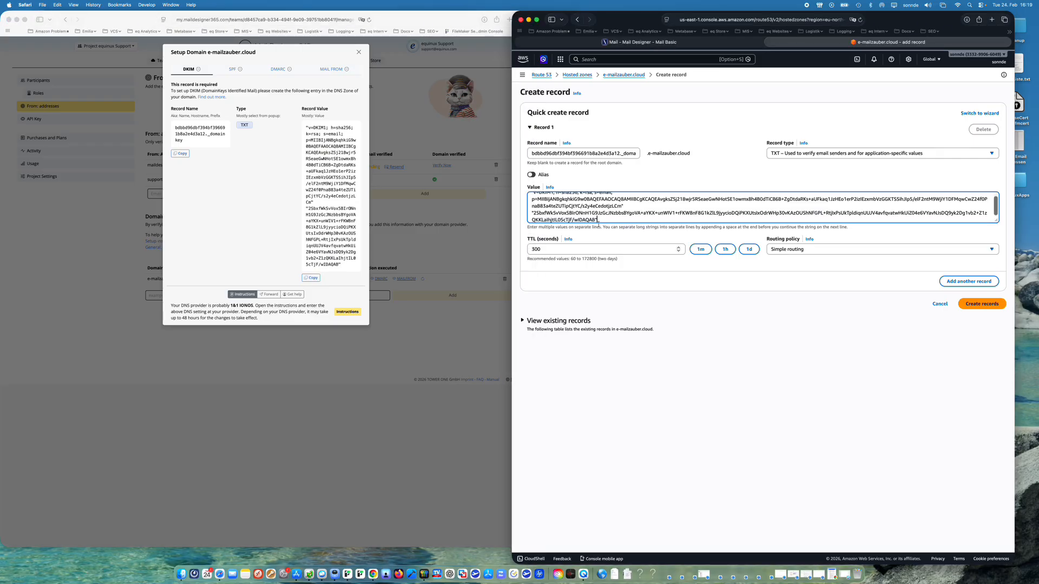
pyautogui.scroll(1, 596, 205)
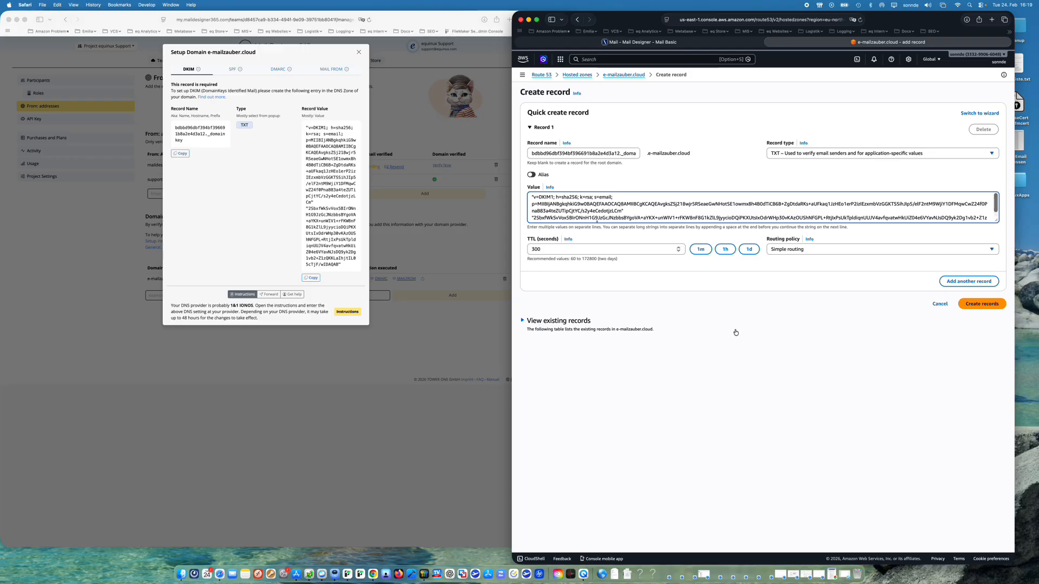
pyautogui.click(696, 329)
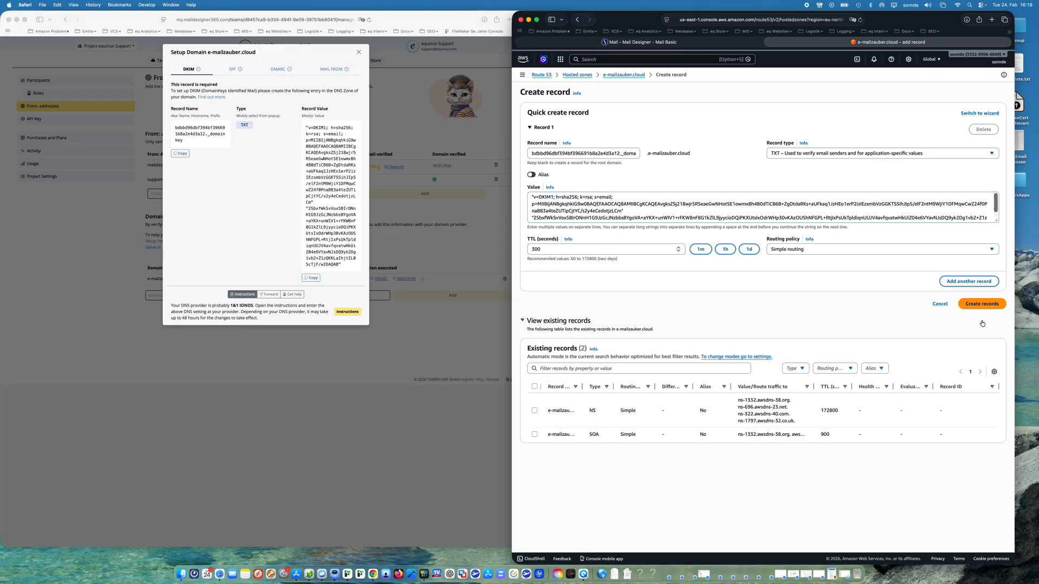
pyautogui.click(980, 304)
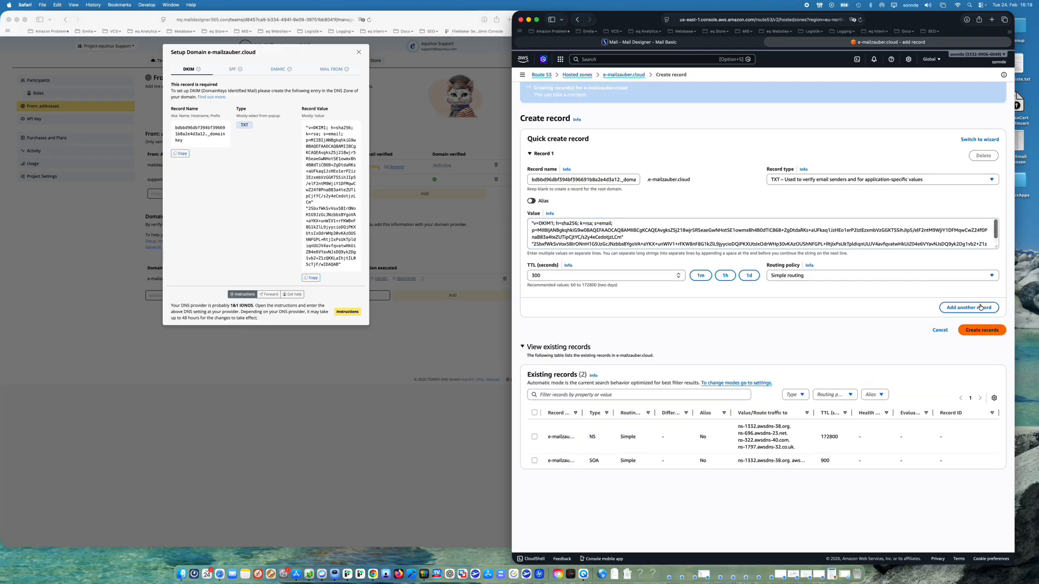
# - Show the SPF setup details in Mail Designer 365 and collapse the selected-record details beside the Route 53 record list
pyautogui.click(214, 63)
pyautogui.click(232, 69)
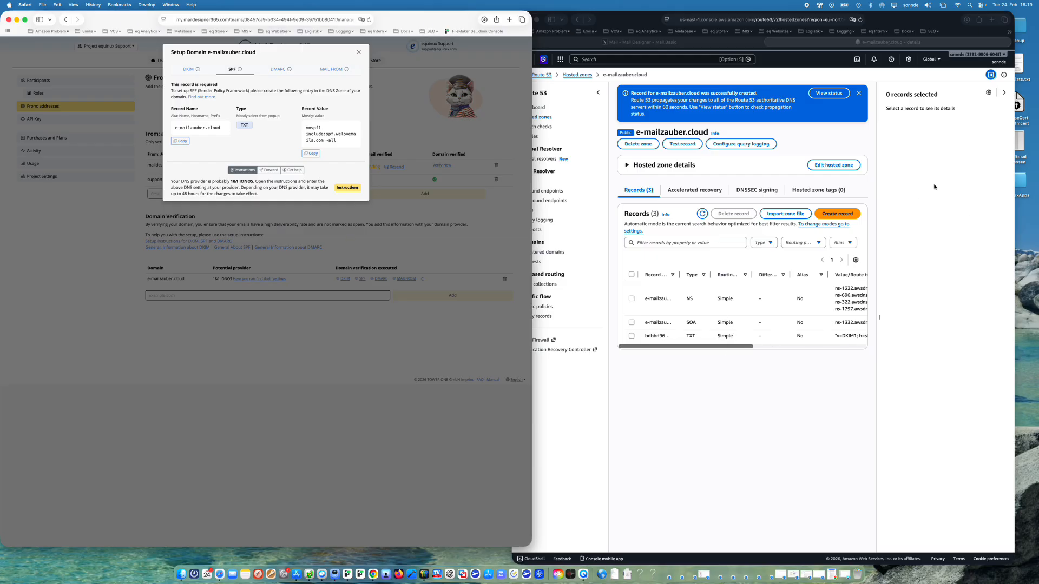
pyautogui.click(998, 88)
pyautogui.click(1003, 92)
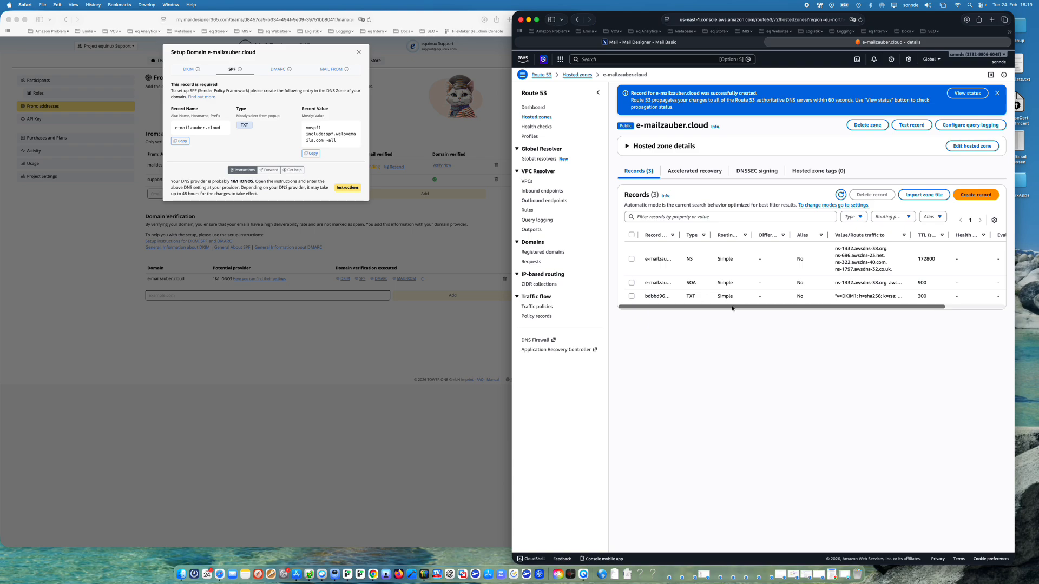
# - Create a TXT record with a blank name for the root domain, using the copied value v=spf1 include:spf.welovemails.com ~all
pyautogui.click(976, 196)
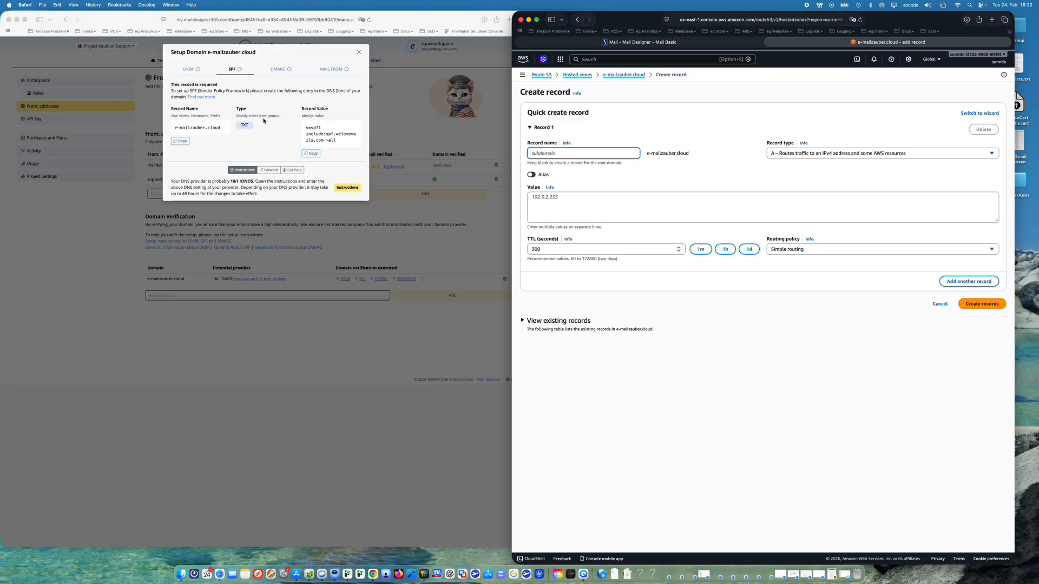
pyautogui.click(782, 152)
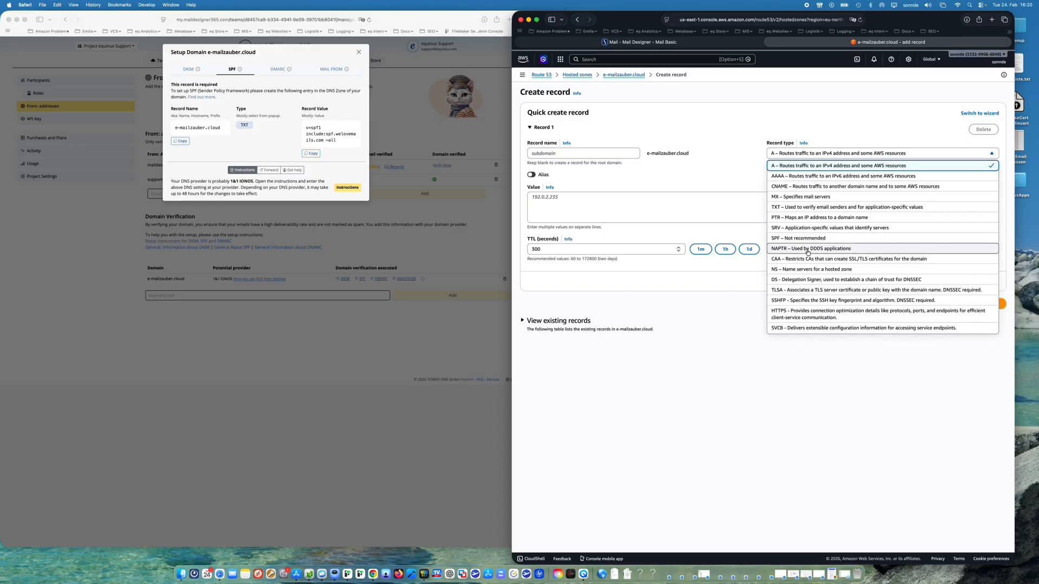
pyautogui.click(785, 207)
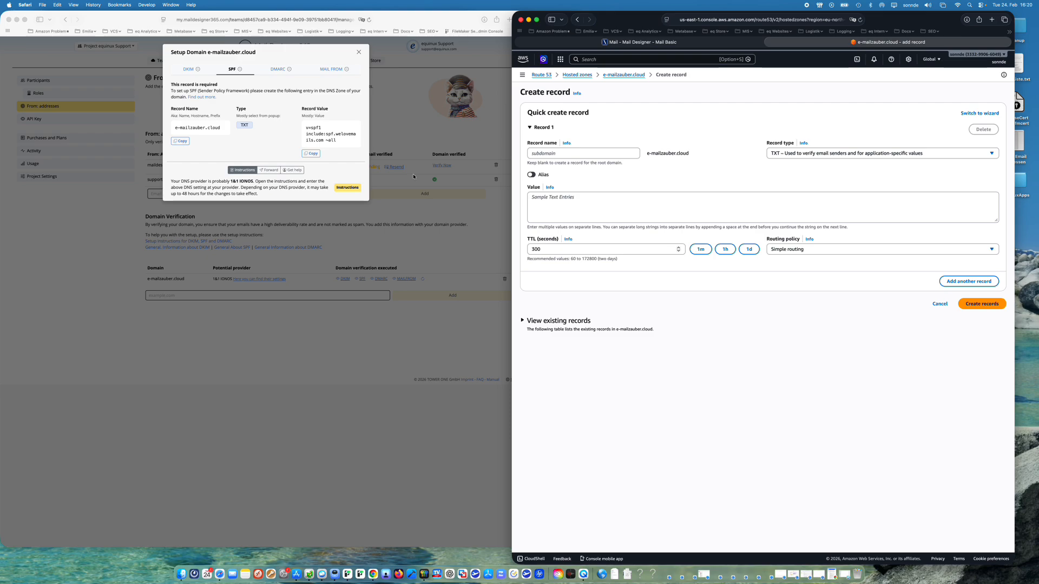
pyautogui.click(310, 153)
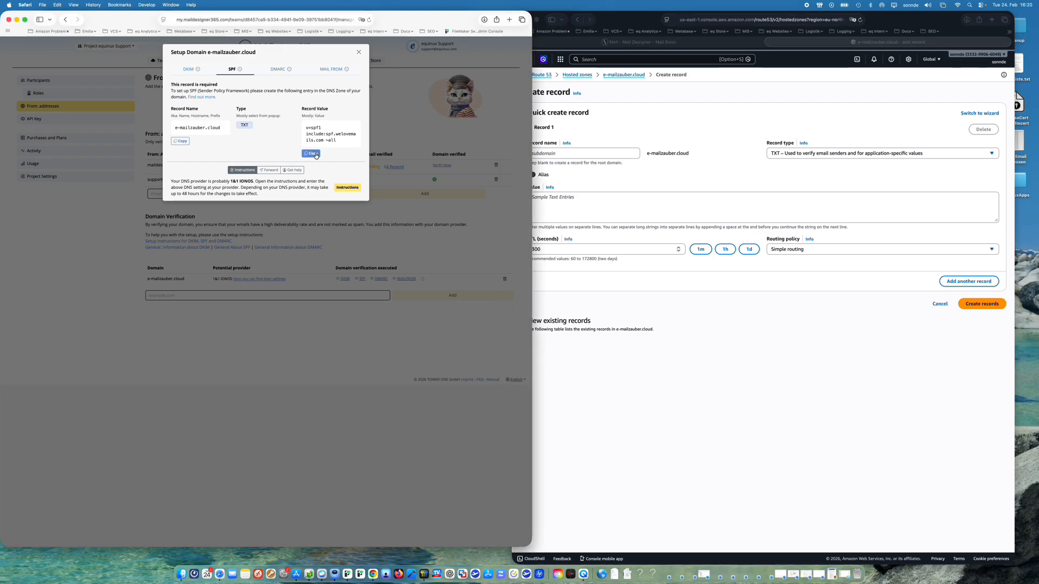
pyautogui.click(627, 204)
pyautogui.press('super+v')
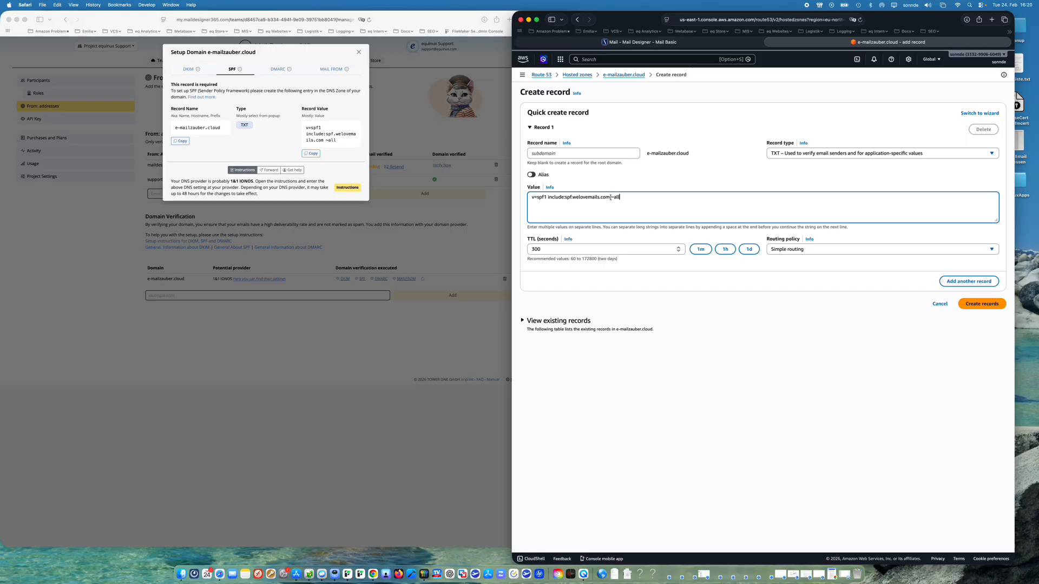
pyautogui.moveTo(609, 198); pyautogui.dragTo(546, 199)
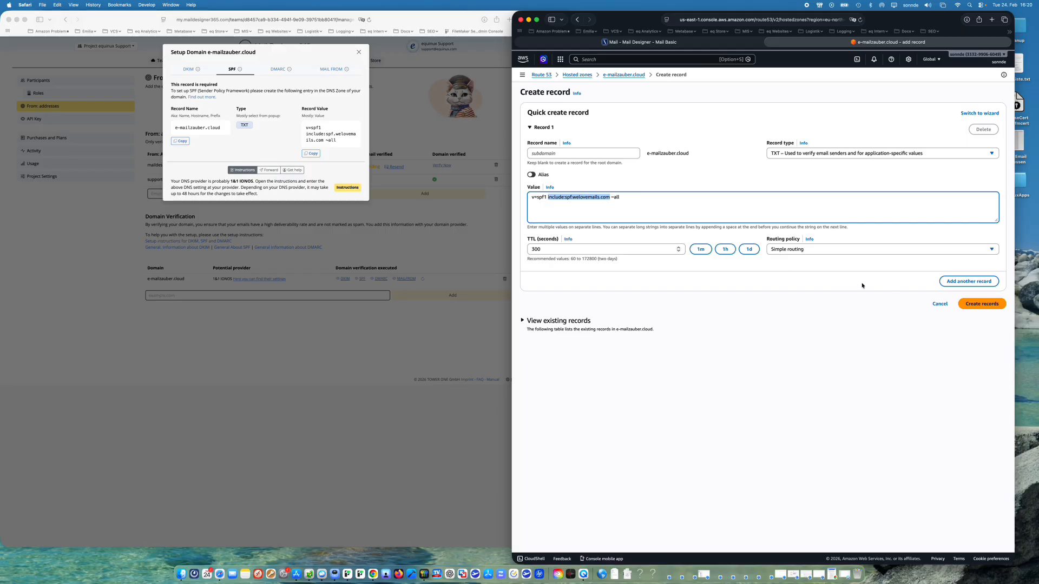
pyautogui.click(982, 304)
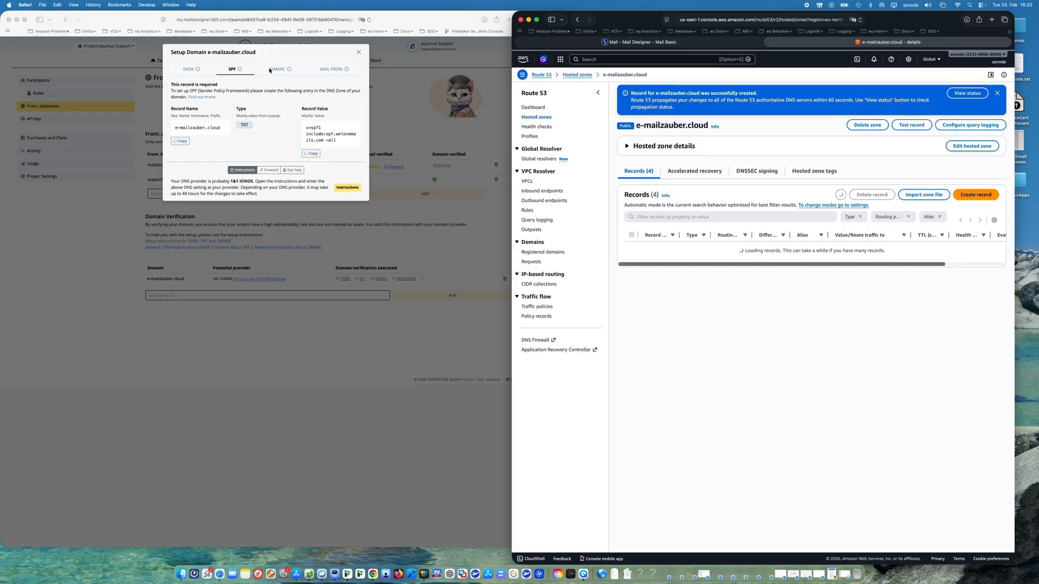
# - Show the DMARC setup details in Mail Designer 365 and start a new Route 53 record named _dmarc
pyautogui.click(279, 71)
pyautogui.click(278, 70)
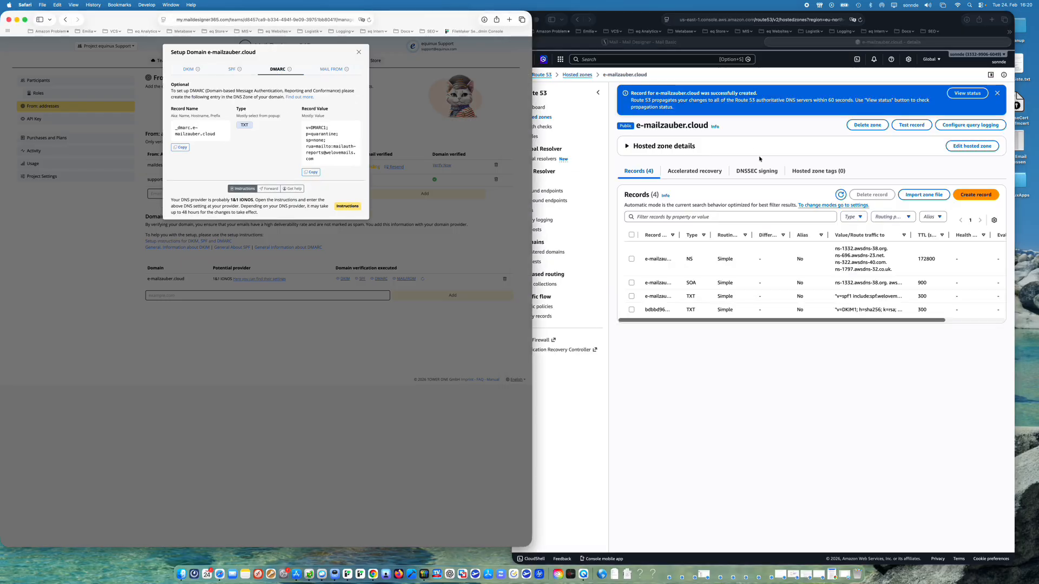
pyautogui.click(975, 195)
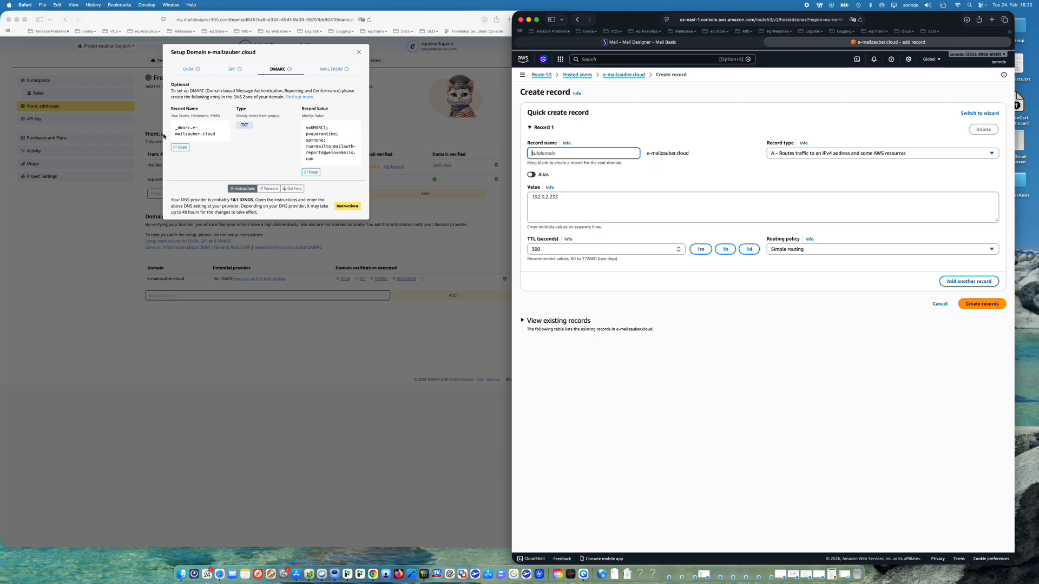
pyautogui.click(192, 127)
pyautogui.moveTo(192, 128); pyautogui.dragTo(165, 126)
pyautogui.press('super+c')
pyautogui.click(579, 154)
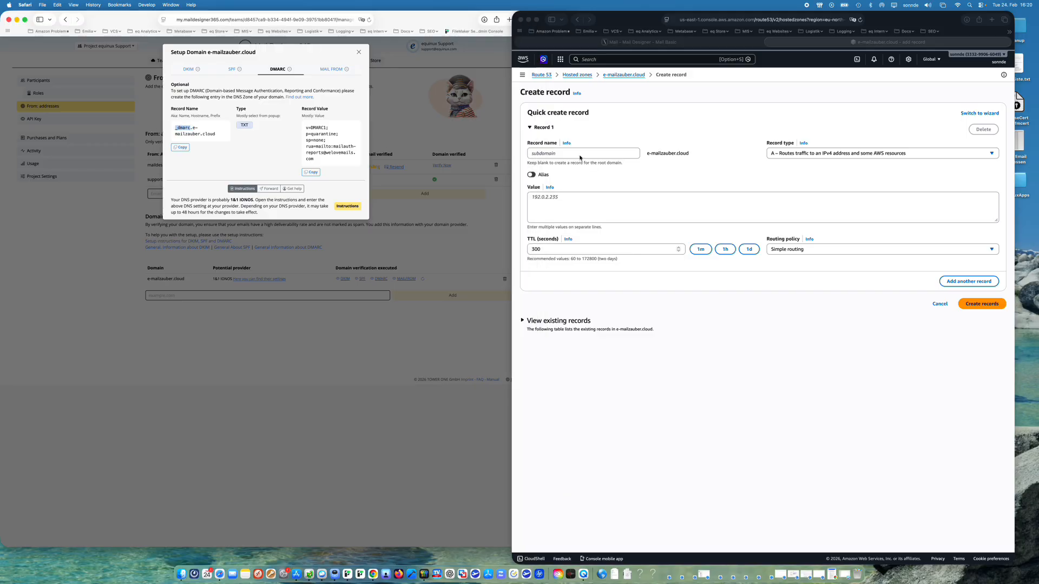
pyautogui.press('super+v')
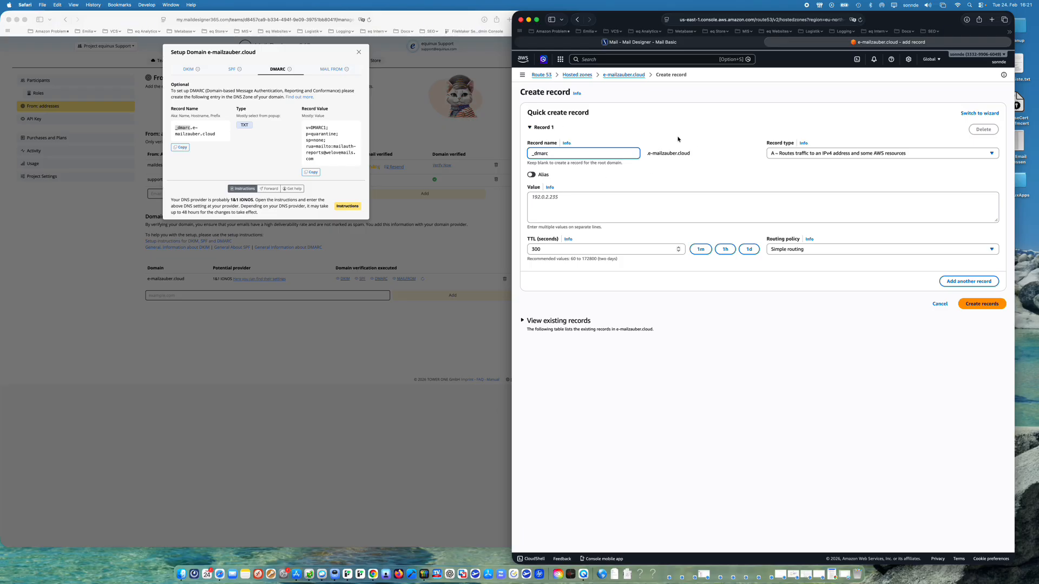
# - Create the _dmarc record as type TXT with the DMARC record value copied from Mail Designer 365
pyautogui.click(781, 154)
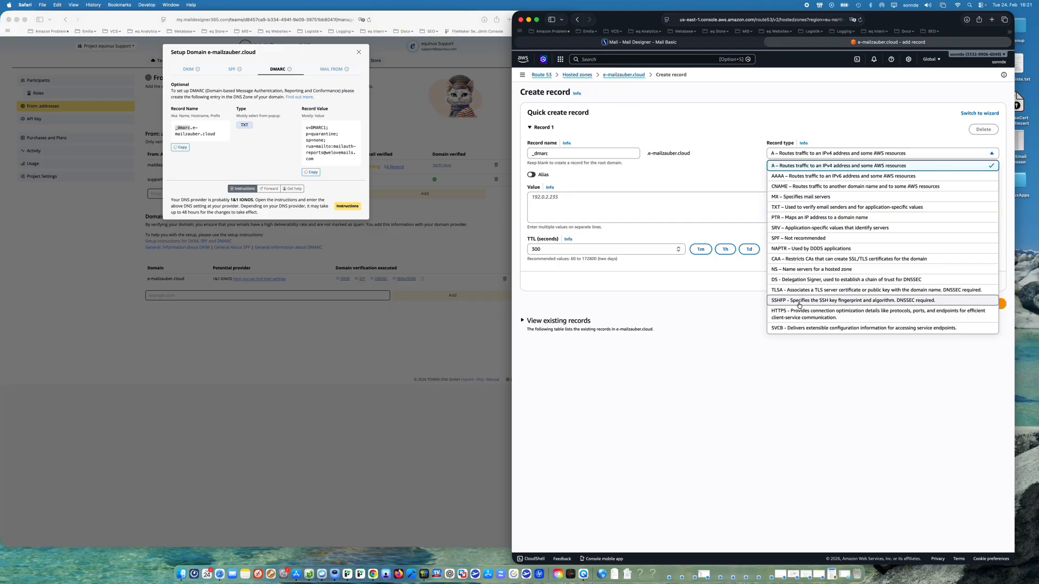
pyautogui.click(790, 208)
pyautogui.click(310, 171)
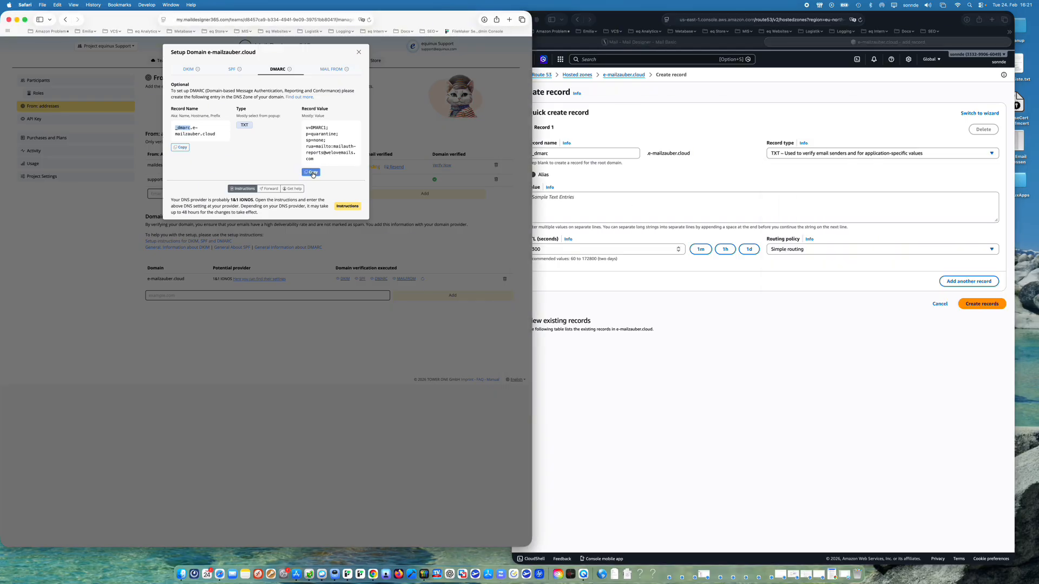
pyautogui.click(576, 208)
pyautogui.press('super+v')
pyautogui.click(982, 304)
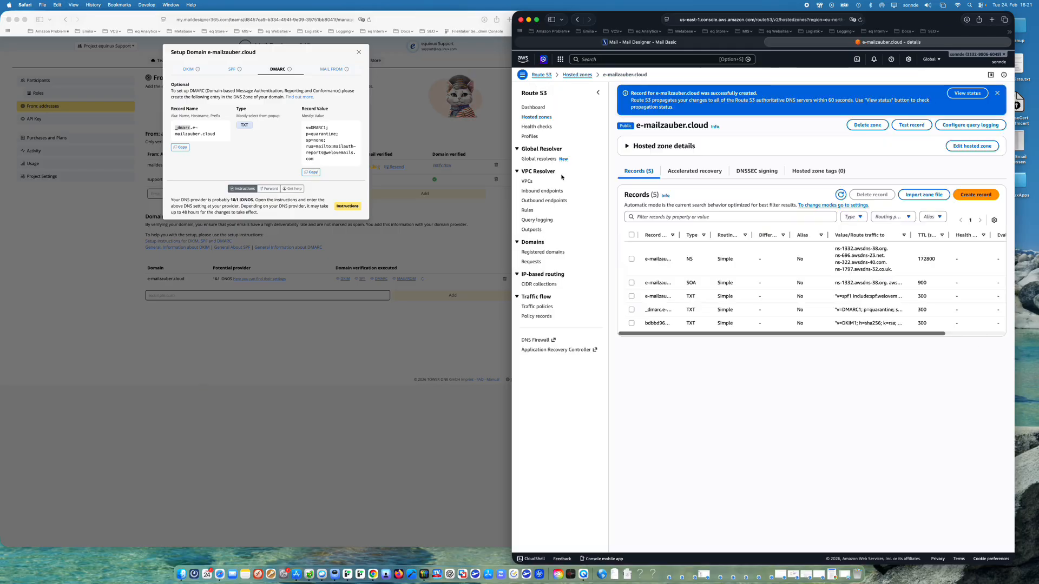
# - Show the MAIL FROM setup details in Mail Designer 365 and start a new Route 53 record with the copied name mailfrom
pyautogui.click(331, 69)
pyautogui.click(331, 69)
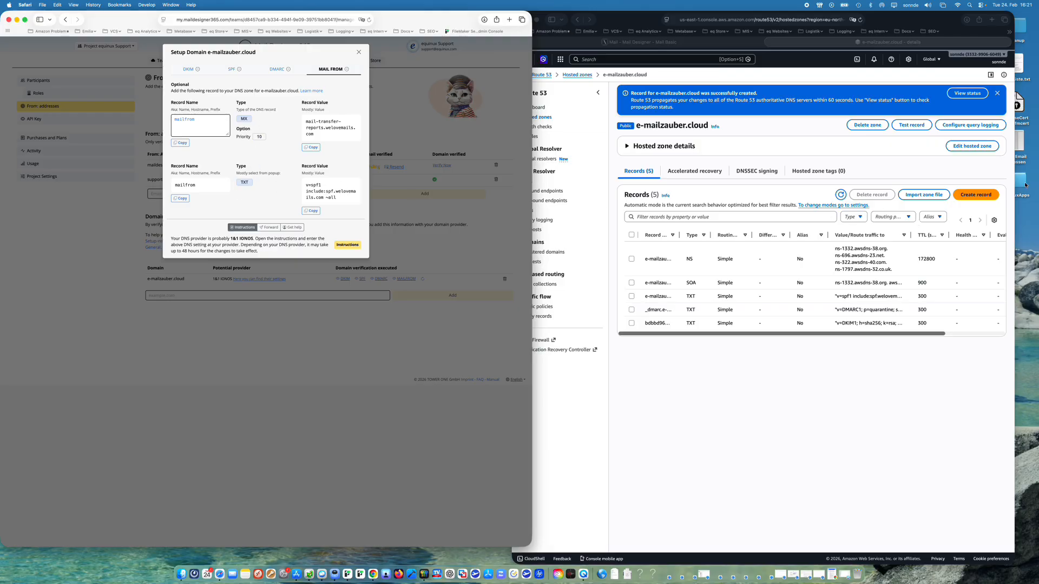
pyautogui.click(987, 196)
pyautogui.click(970, 196)
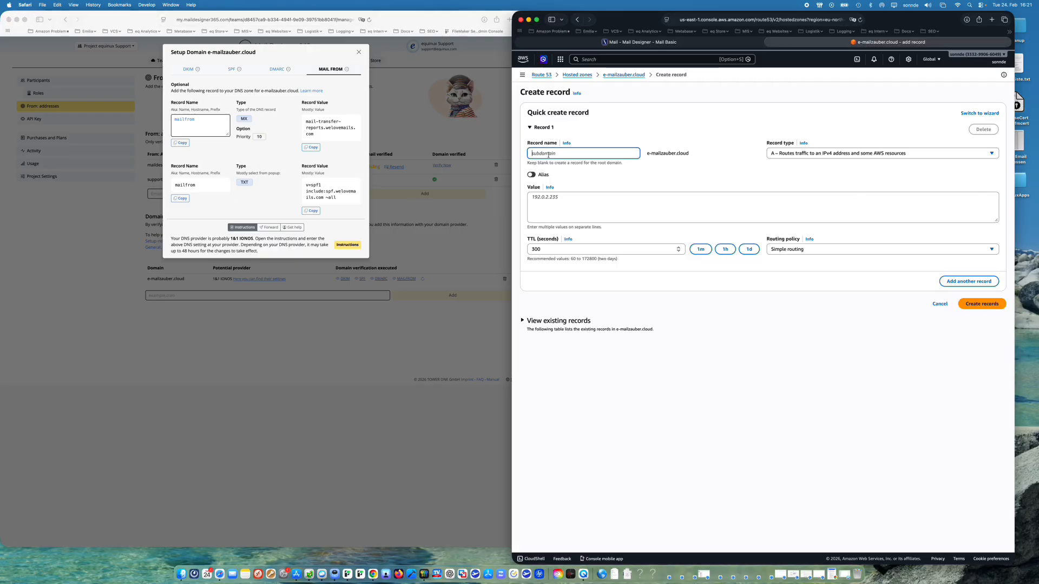
pyautogui.click(182, 142)
pyautogui.click(182, 143)
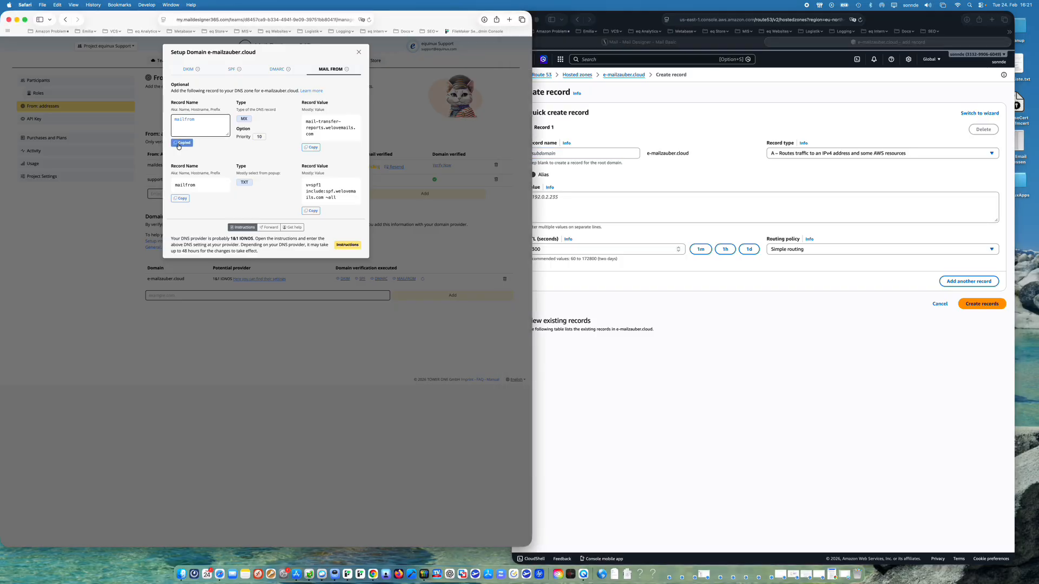
pyautogui.click(571, 157)
pyautogui.press('cmd+v')
# - Create the mailfrom record as type MX with priority 10 and the copied value mail-transfer-reports.welovemails.com
pyautogui.click(812, 154)
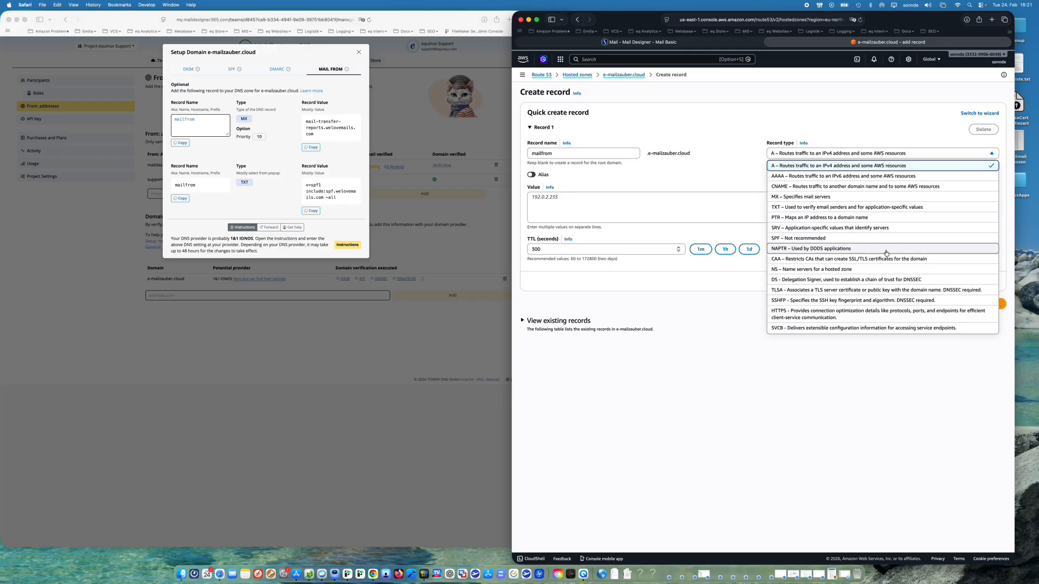
pyautogui.click(806, 197)
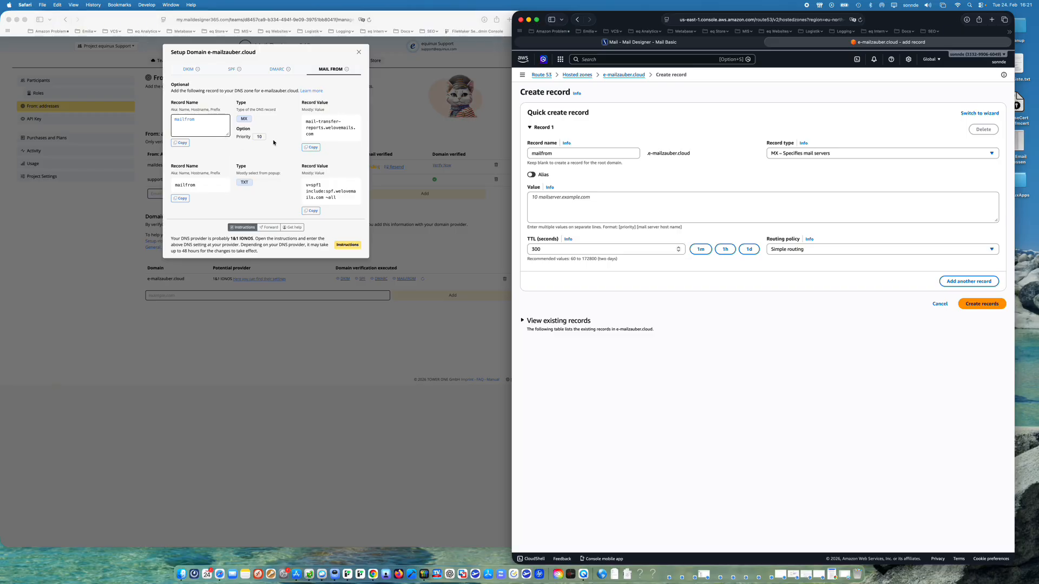
pyautogui.click(545, 204)
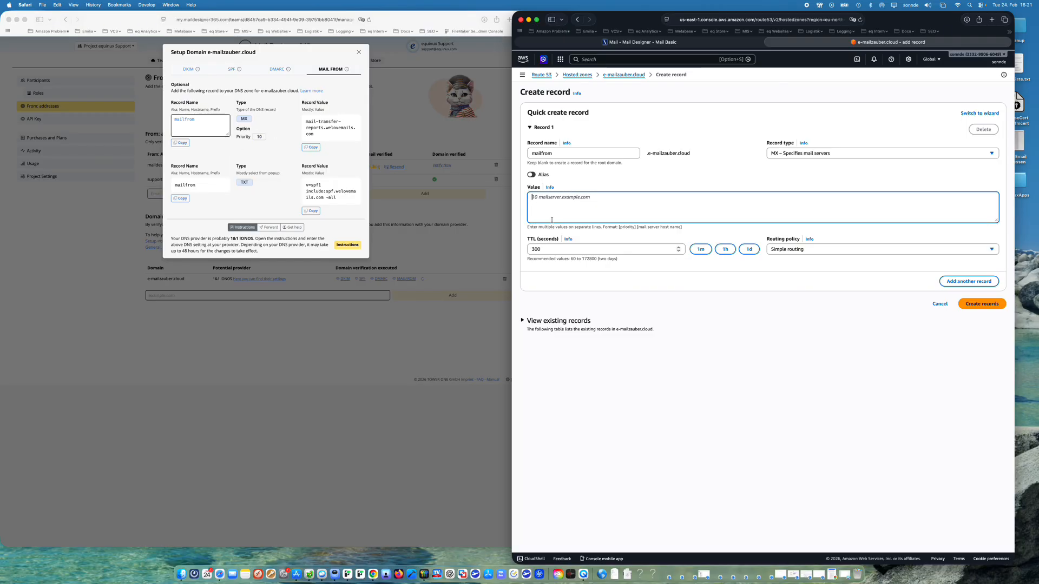
pyautogui.write('10')
pyautogui.click(308, 148)
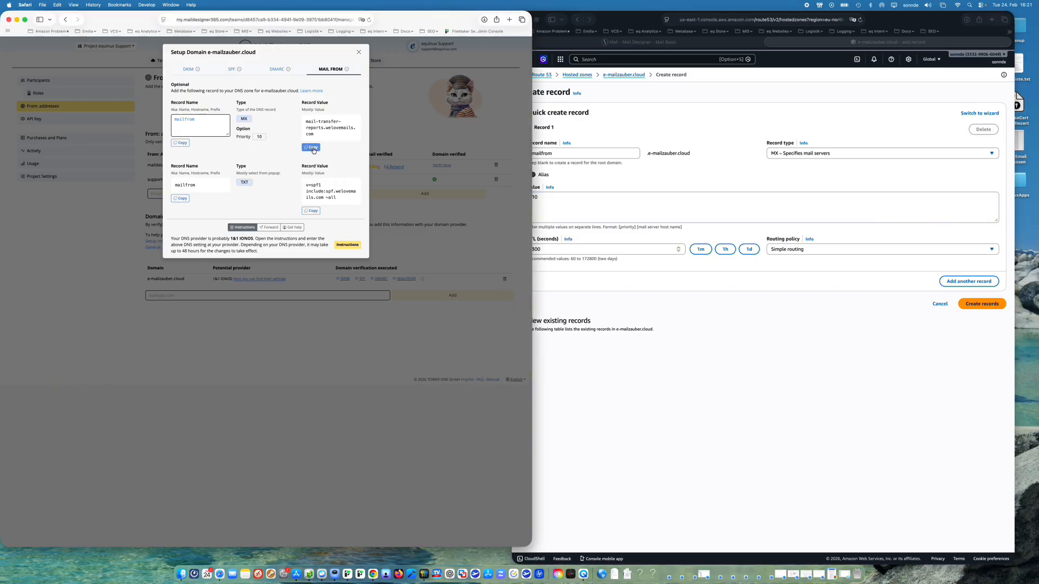
pyautogui.click(616, 203)
pyautogui.press('super+v')
pyautogui.click(609, 303)
pyautogui.click(982, 303)
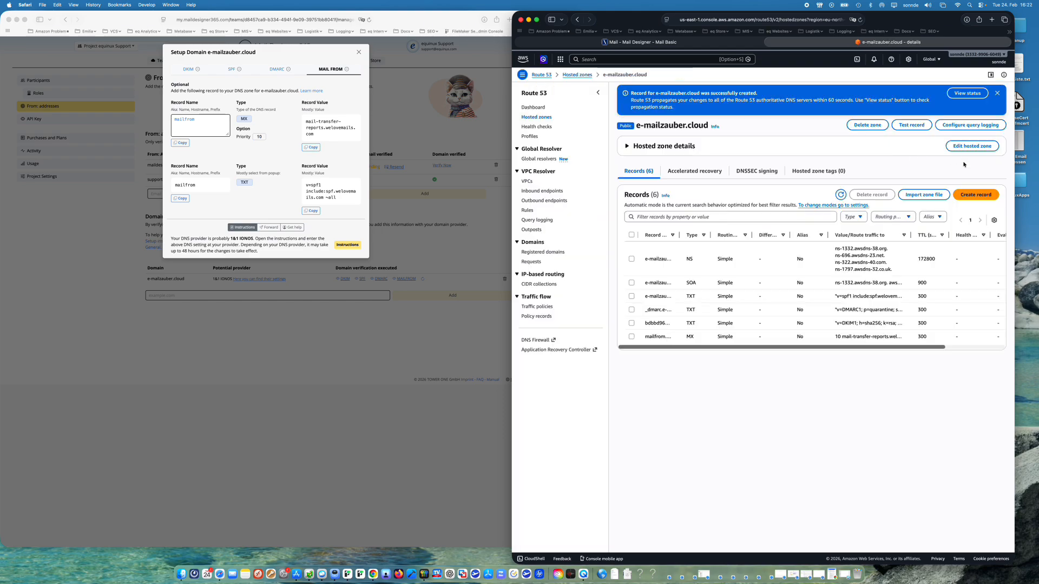
# - Create a second mailfrom record of type TXT with the copied value v=spf1 include:spf.welovemails.com ~all
pyautogui.click(983, 196)
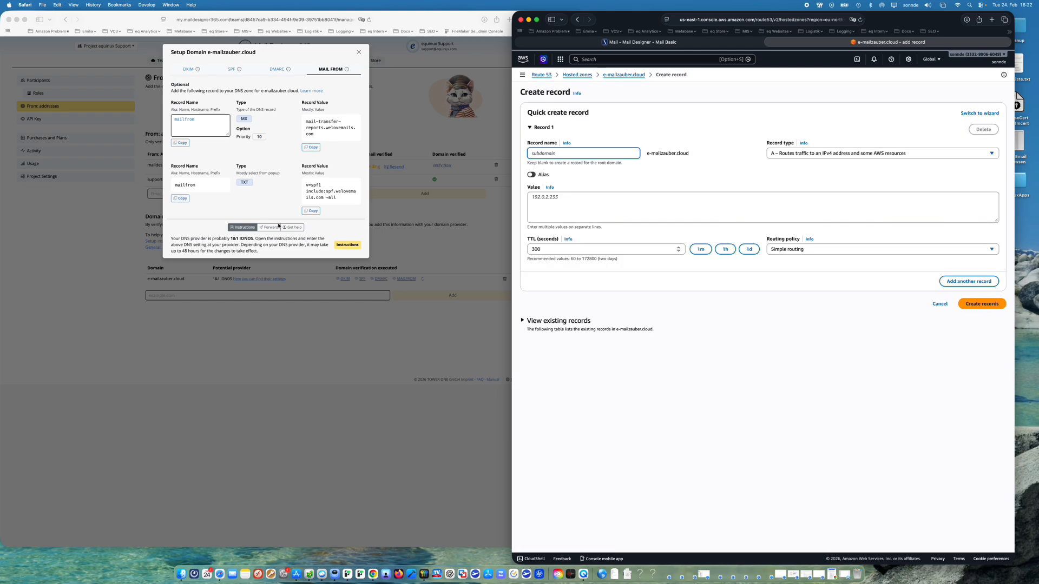
pyautogui.click(181, 198)
pyautogui.click(595, 152)
pyautogui.press('super+v')
pyautogui.click(803, 153)
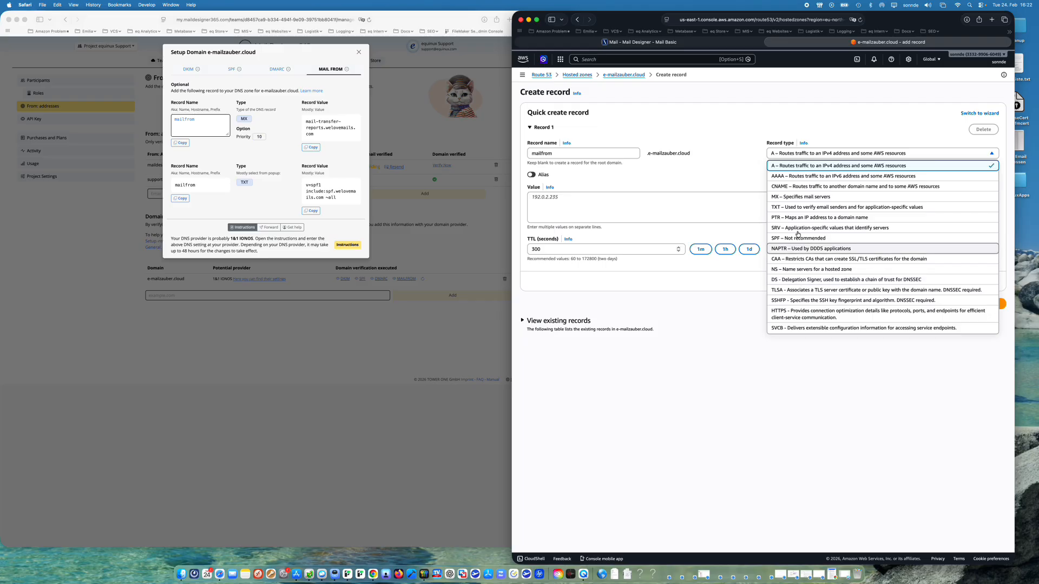
pyautogui.click(793, 207)
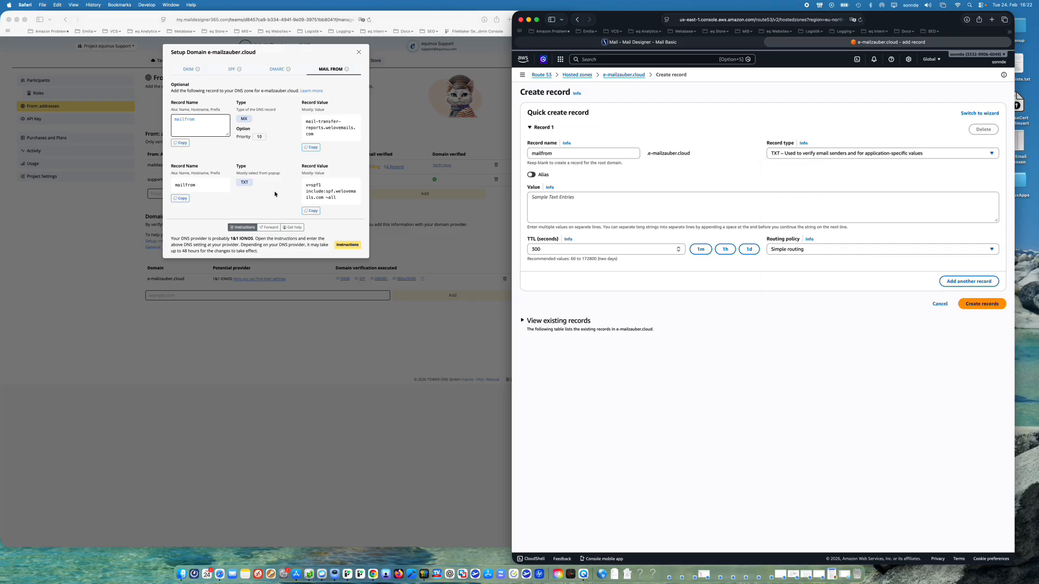
pyautogui.click(311, 211)
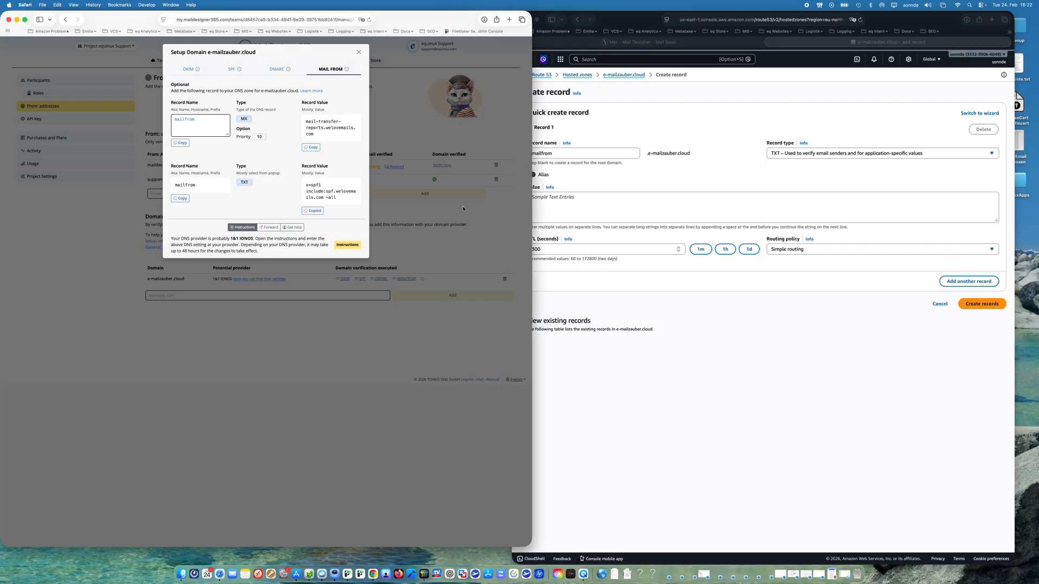
pyautogui.click(590, 215)
pyautogui.press('super+v')
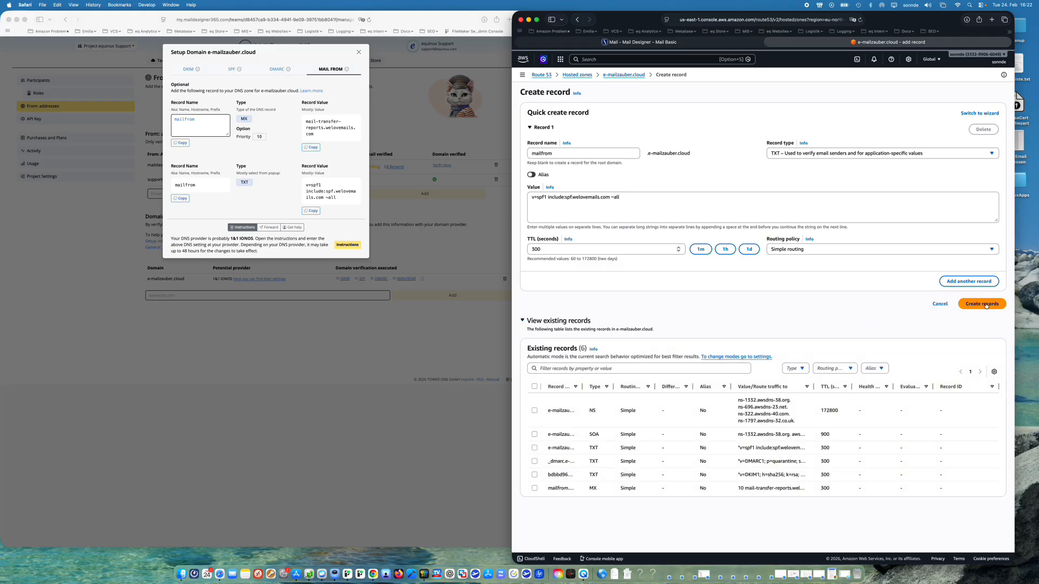
pyautogui.click(982, 303)
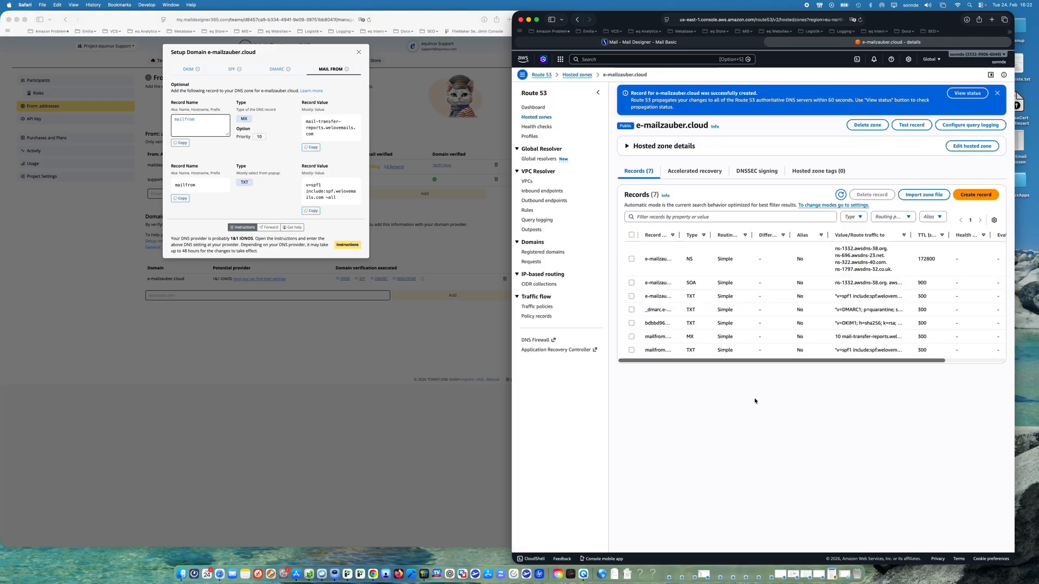
# - Close the domain setup instructions in Mail Designer 365 and recheck the DNS verification of e-mailzauber.cloud several times
pyautogui.click(358, 52)
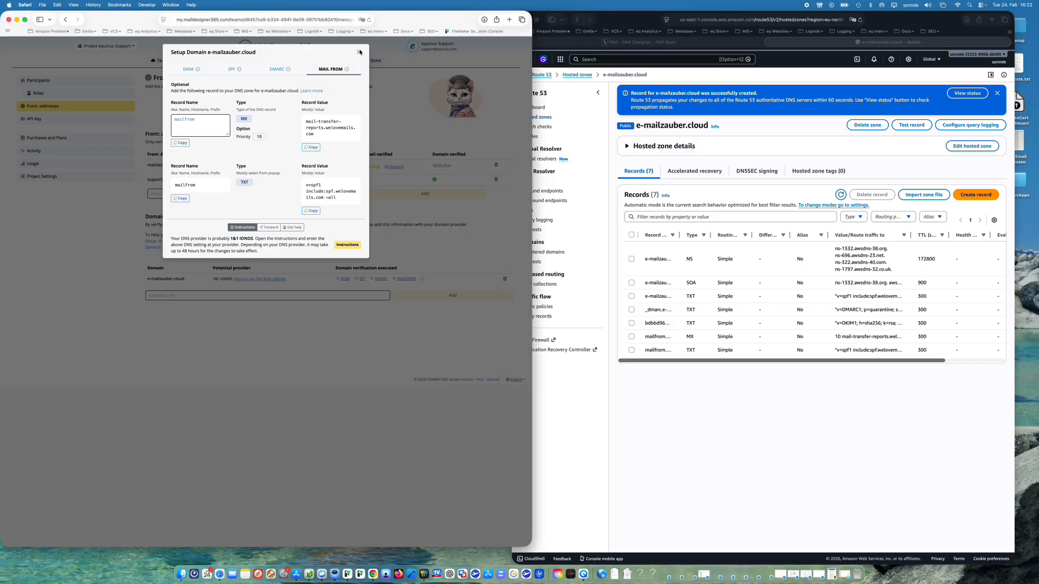
pyautogui.click(359, 52)
pyautogui.click(800, 411)
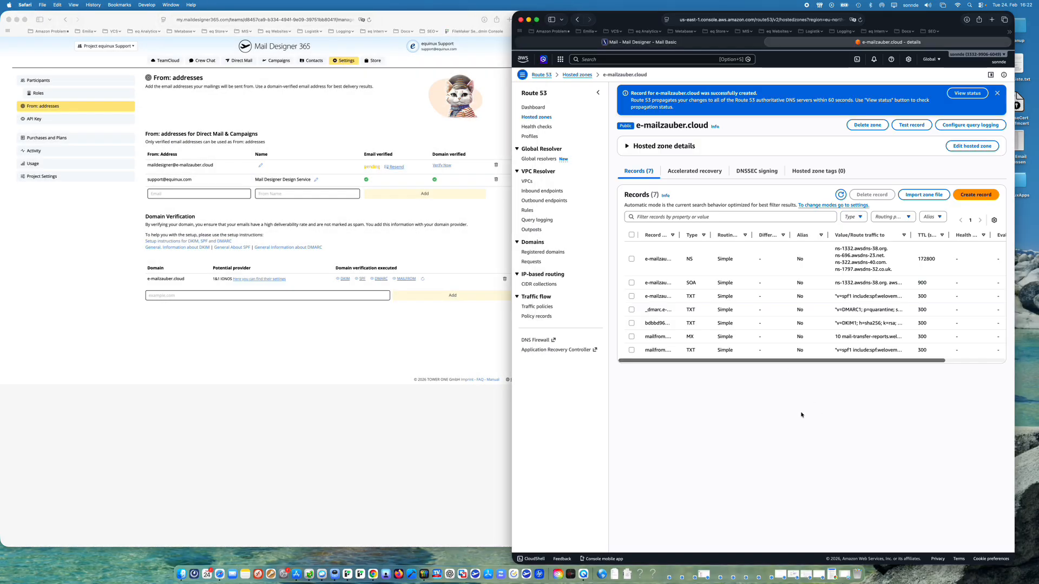
pyautogui.click(370, 361)
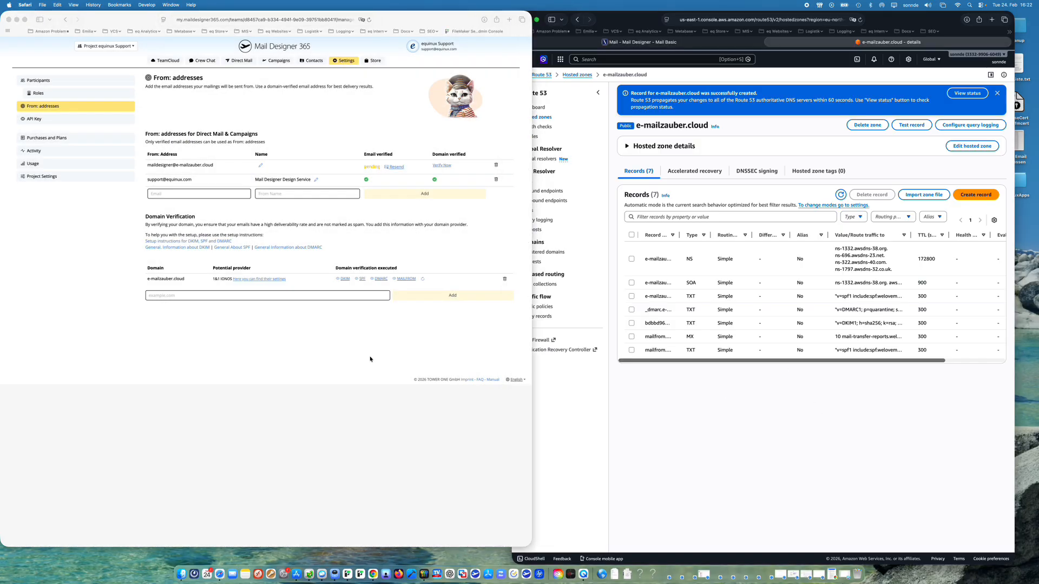
pyautogui.click(423, 278)
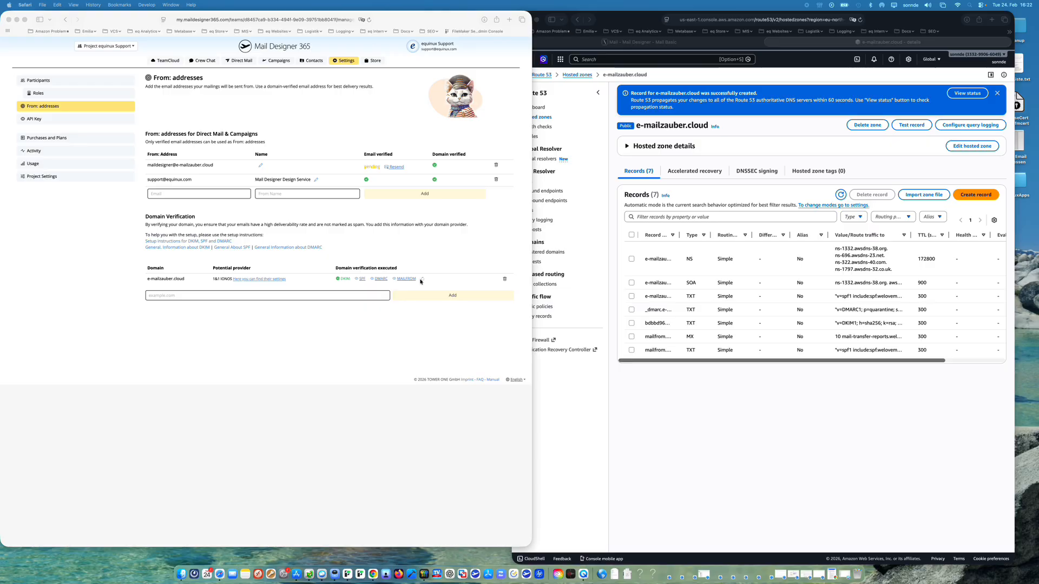
pyautogui.click(423, 281)
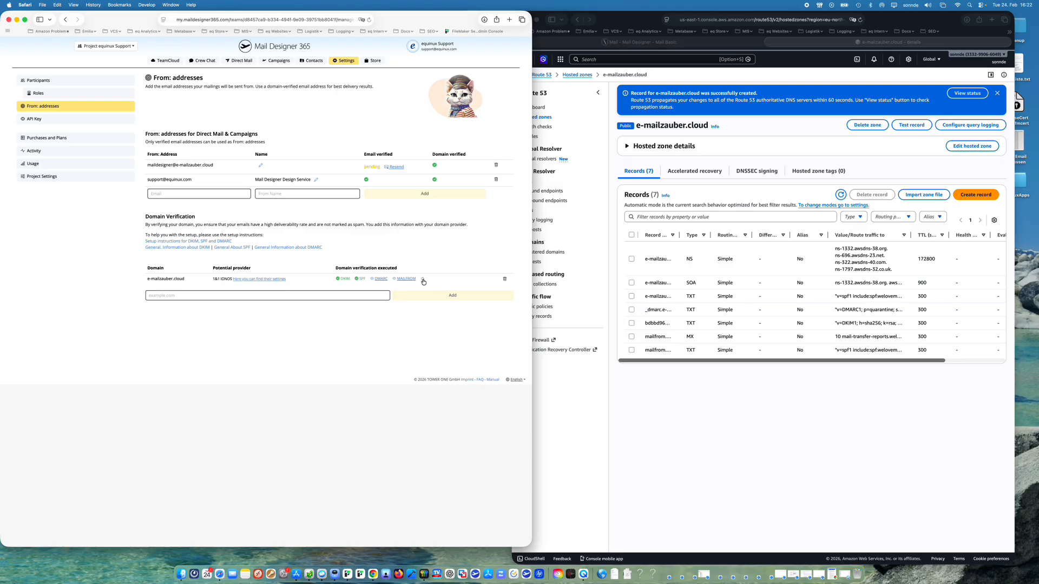
pyautogui.click(423, 280)
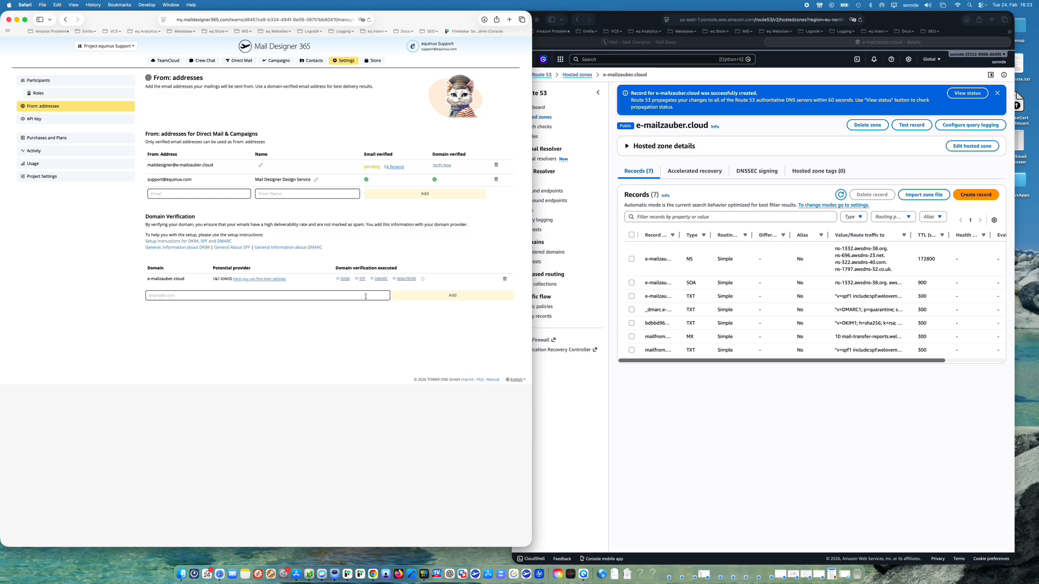
pyautogui.click(423, 280)
# - Switch to the IONOS mailbox and confirm the From address through the open Mail Designer 365 confirmation email
pyautogui.click(732, 401)
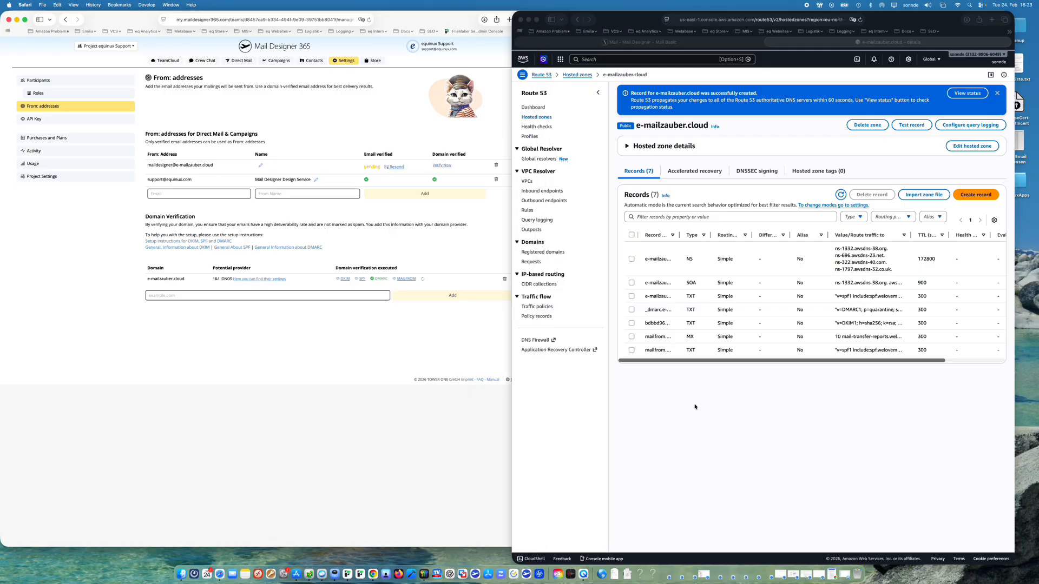
pyautogui.click(644, 42)
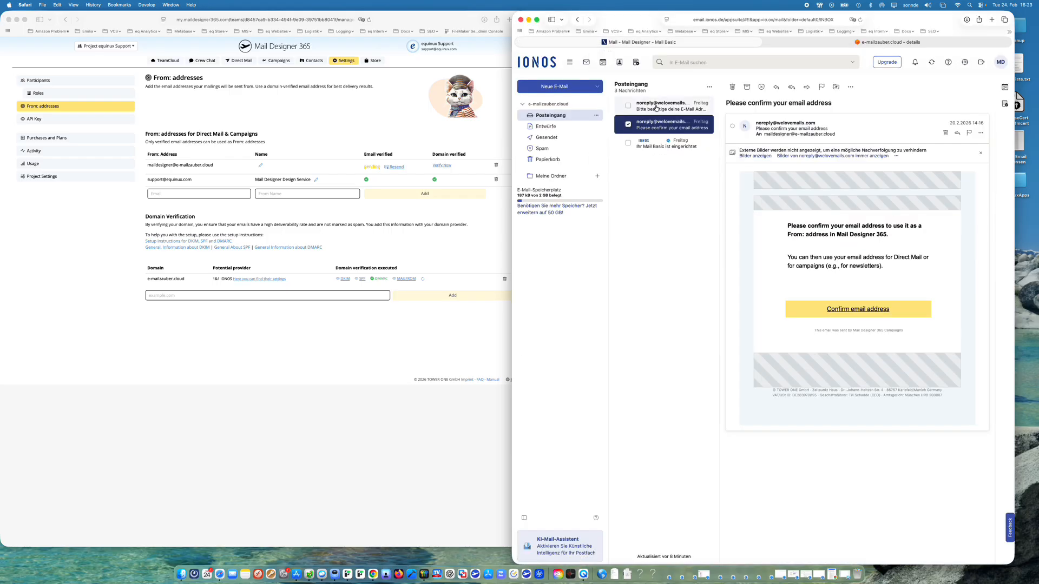
pyautogui.click(857, 310)
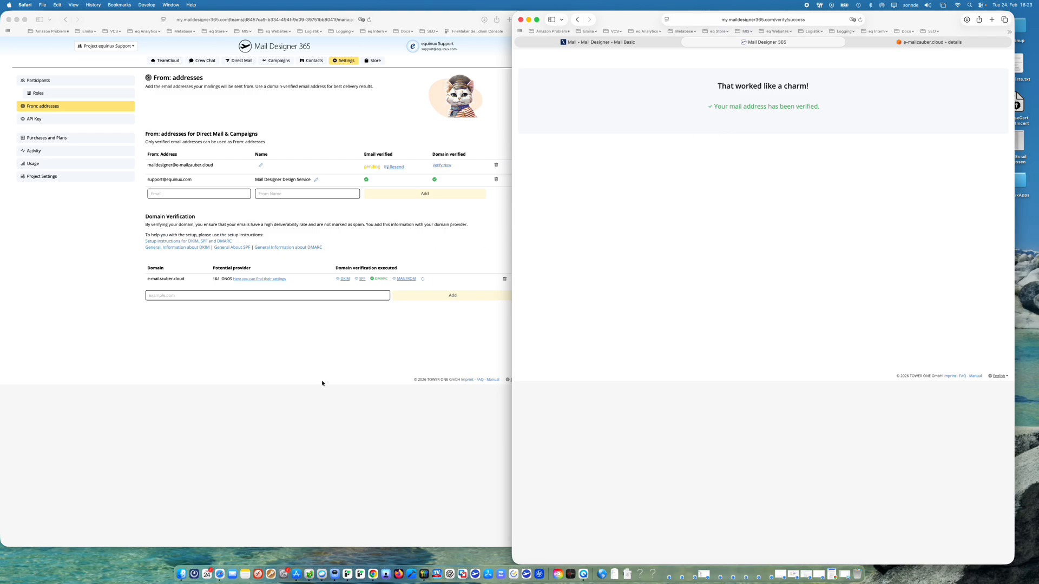
# - Return to the From addresses page in Mail Designer 365, reload it and recheck the verification of e-mailzauber.cloud
pyautogui.click(335, 334)
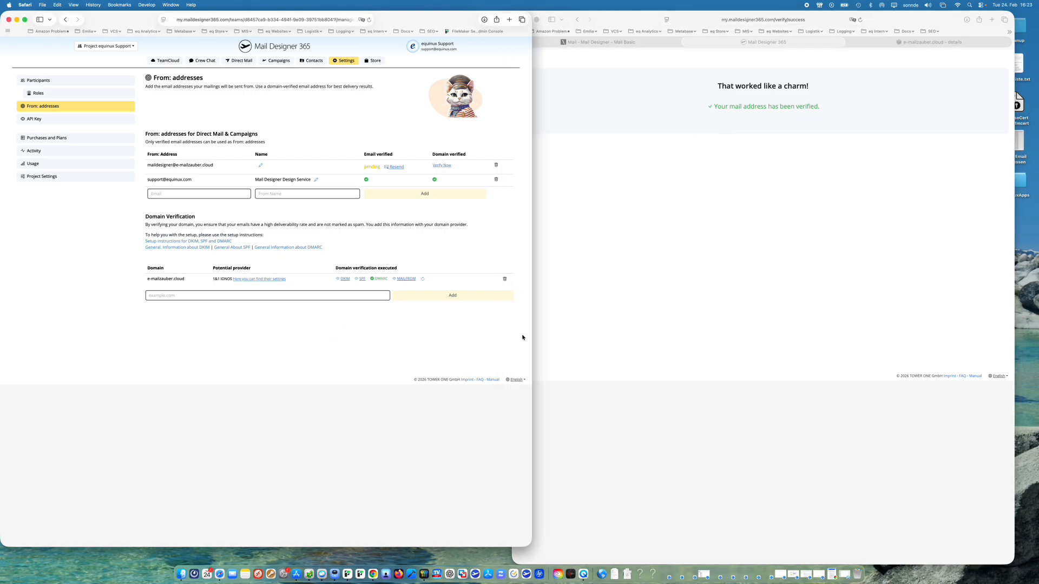
pyautogui.click(422, 279)
pyautogui.press('super+r')
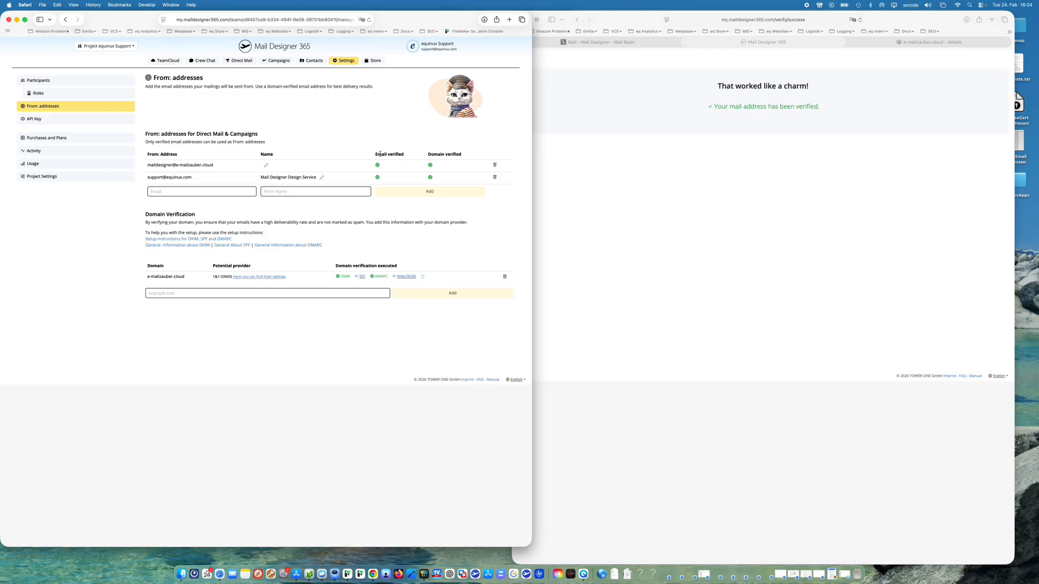
pyautogui.click(425, 277)
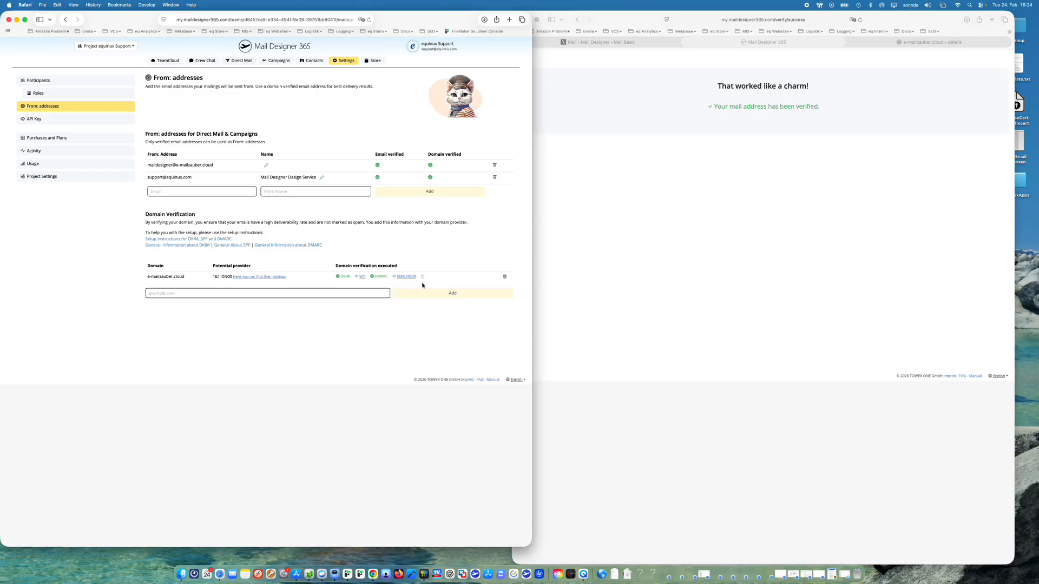